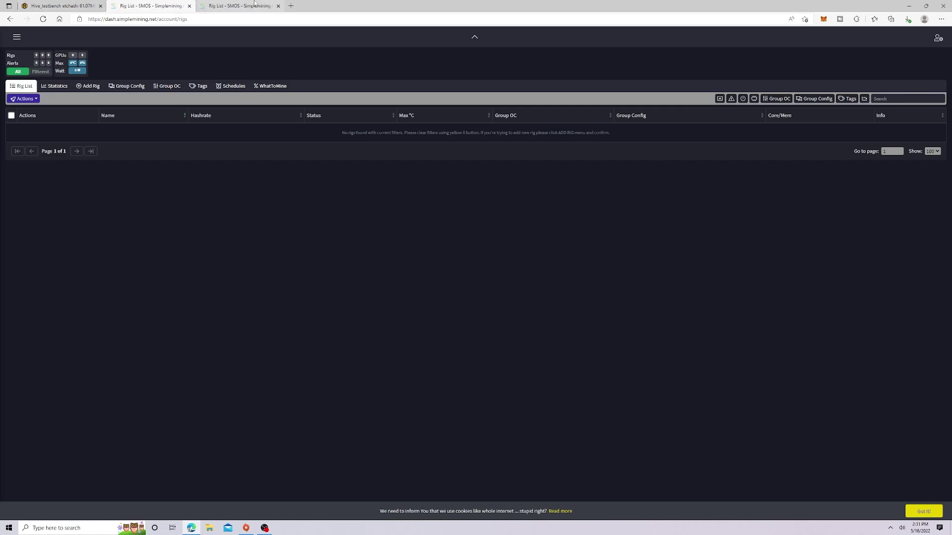
# Close the duplicate Rig List page and open the Download & Install page of the SimpleMining.net website
pyautogui.click(278, 6)
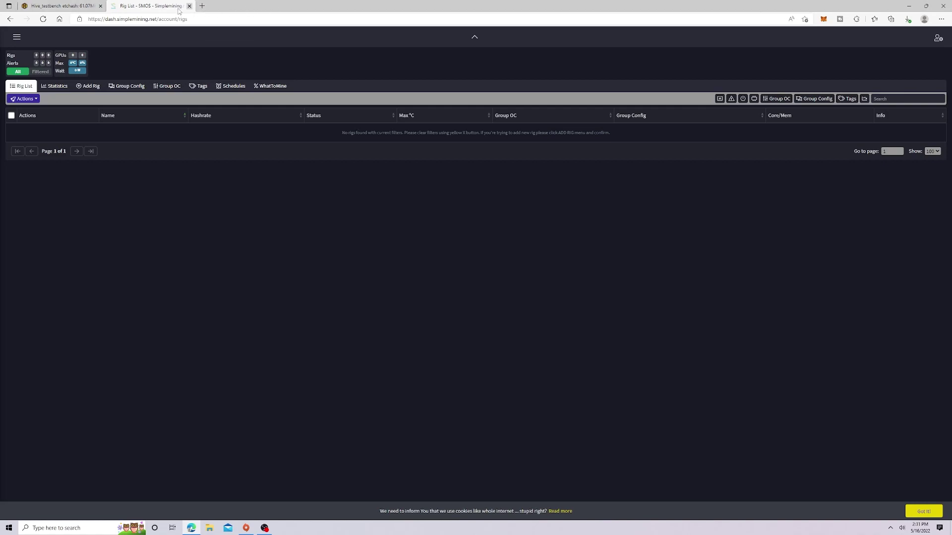
pyautogui.click(11, 17)
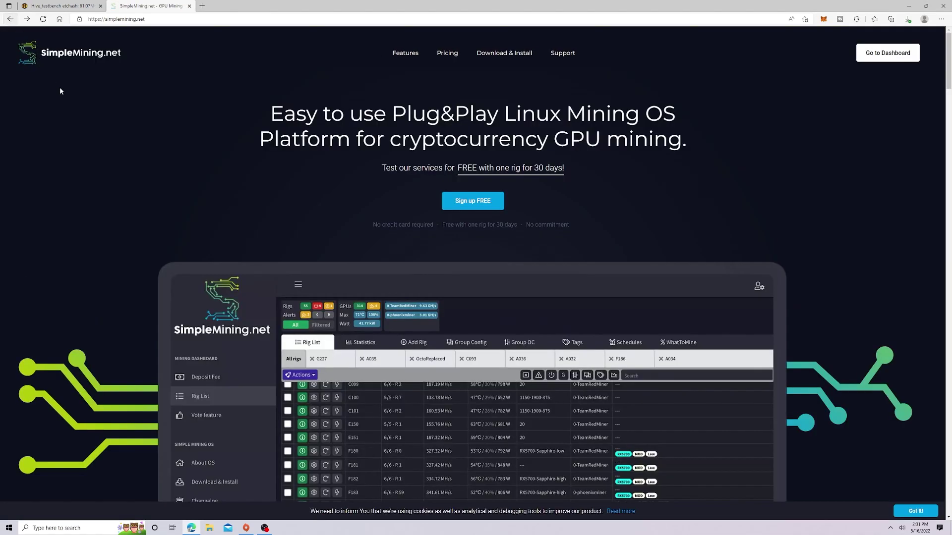
pyautogui.click(481, 52)
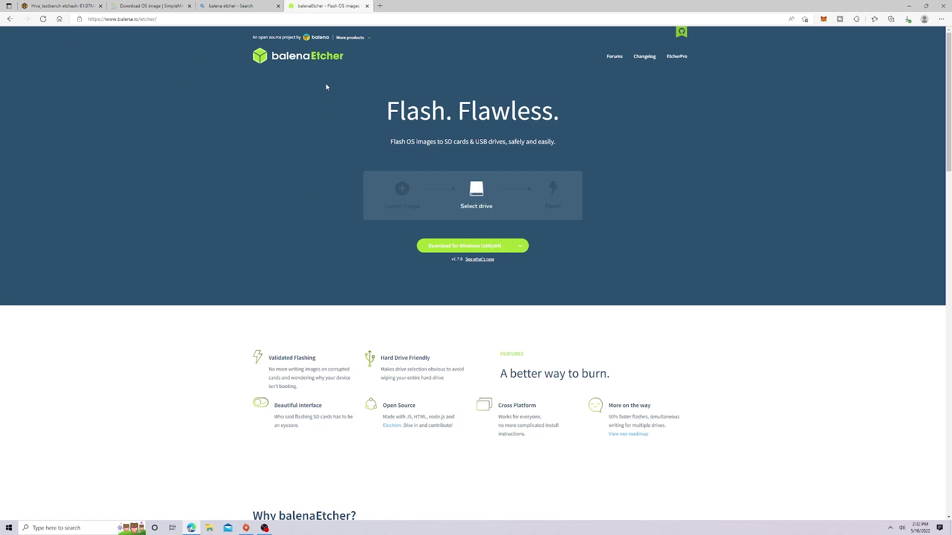
# Check the SimpleMining OS image downloads and download balenaEtcher 1.7.9 for Windows from its website
pyautogui.click(157, 8)
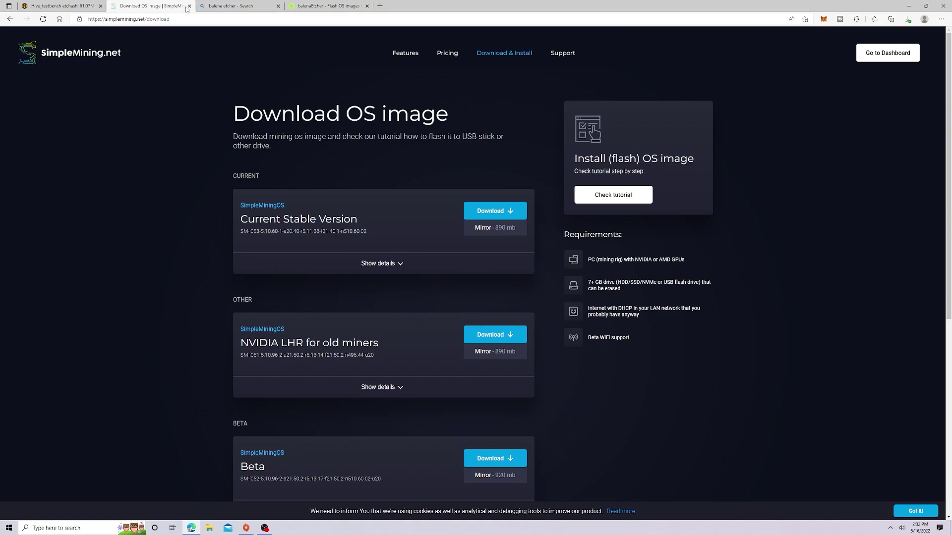
pyautogui.click(337, 7)
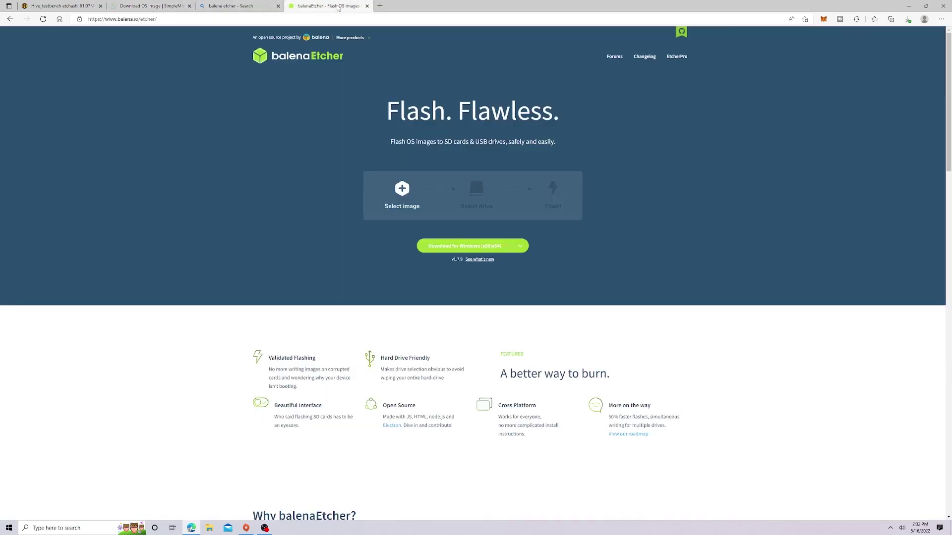
pyautogui.click(483, 246)
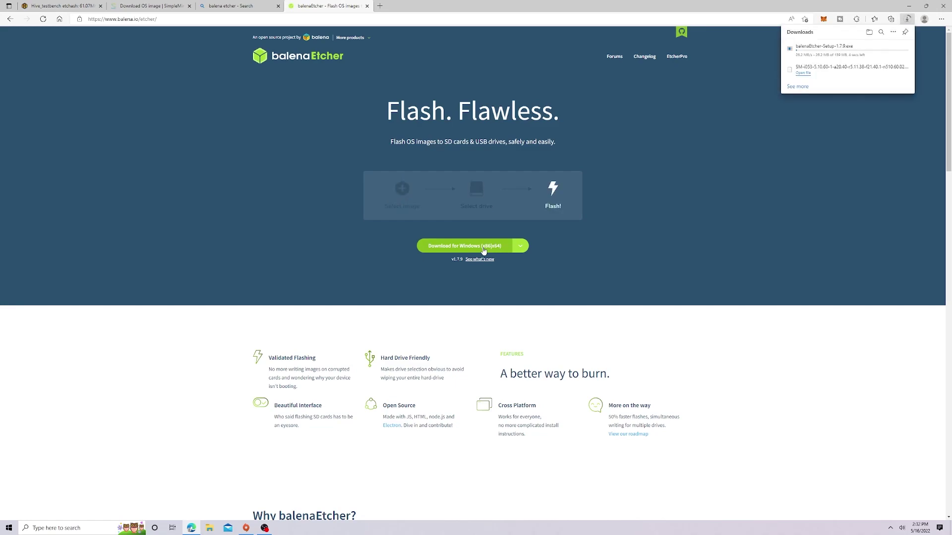
# Run the balenaEtcher-Setup-1.7.9 installer from the Downloads folder
pyautogui.press('super+e')
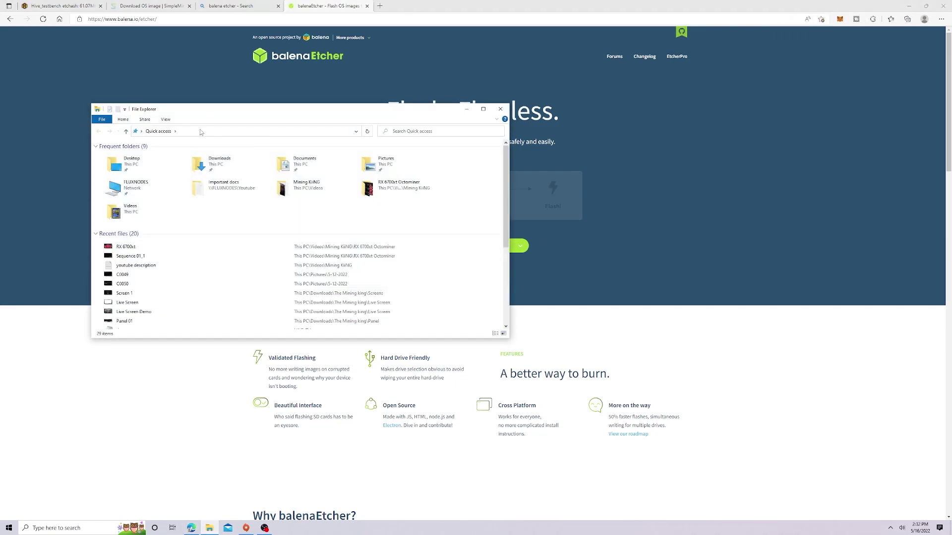
pyautogui.doubleClick(207, 164)
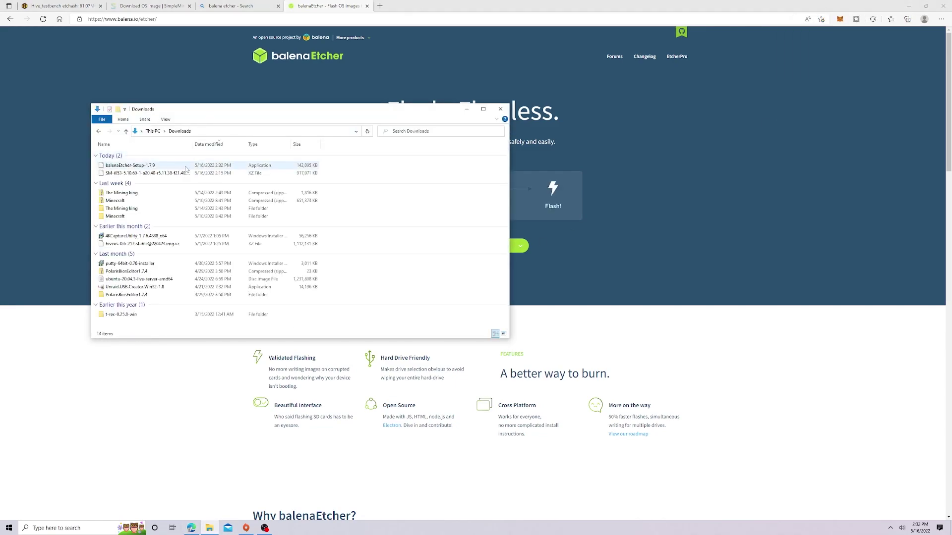
pyautogui.click(161, 166)
pyautogui.doubleClick(226, 168)
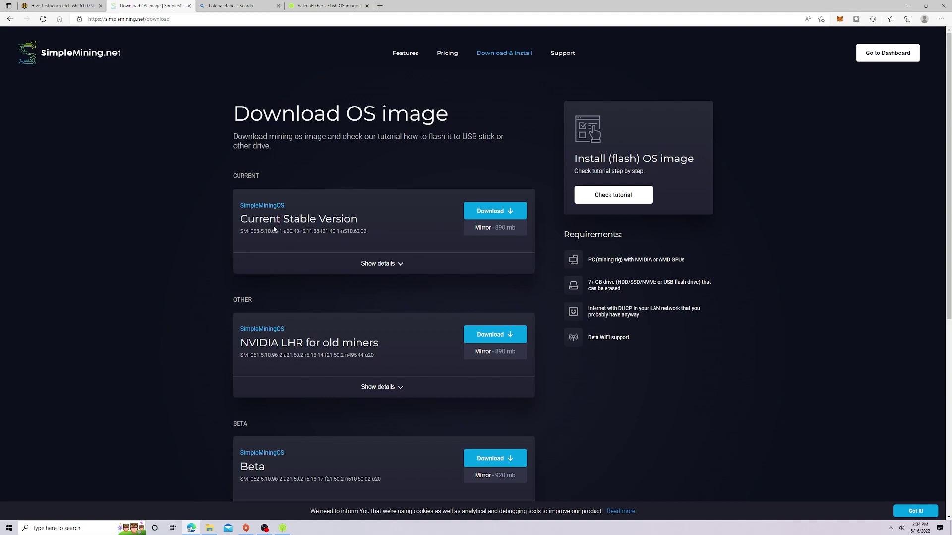
# Review the available SimpleMining OS images and the supported GPU list of the Current Stable Version
pyautogui.scroll(-3, 252, 302)
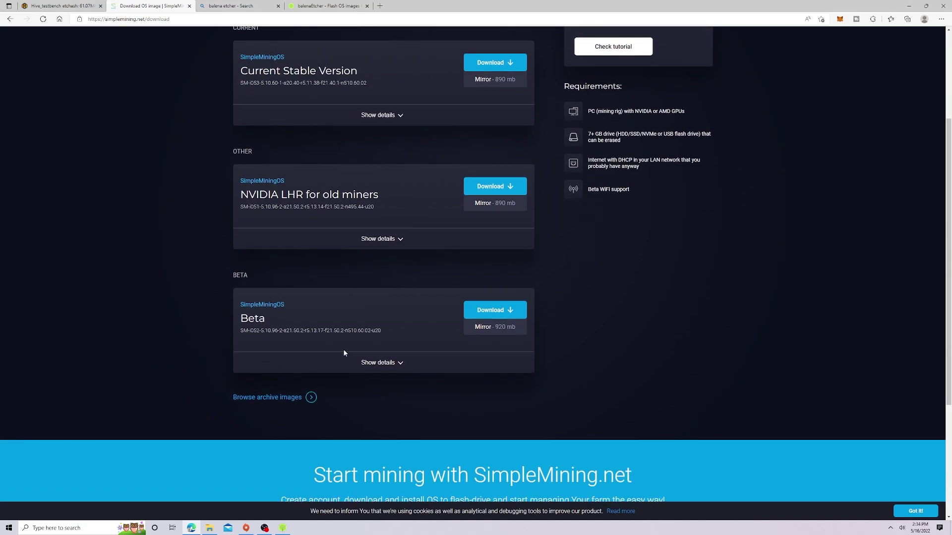
pyautogui.scroll(3, 344, 310)
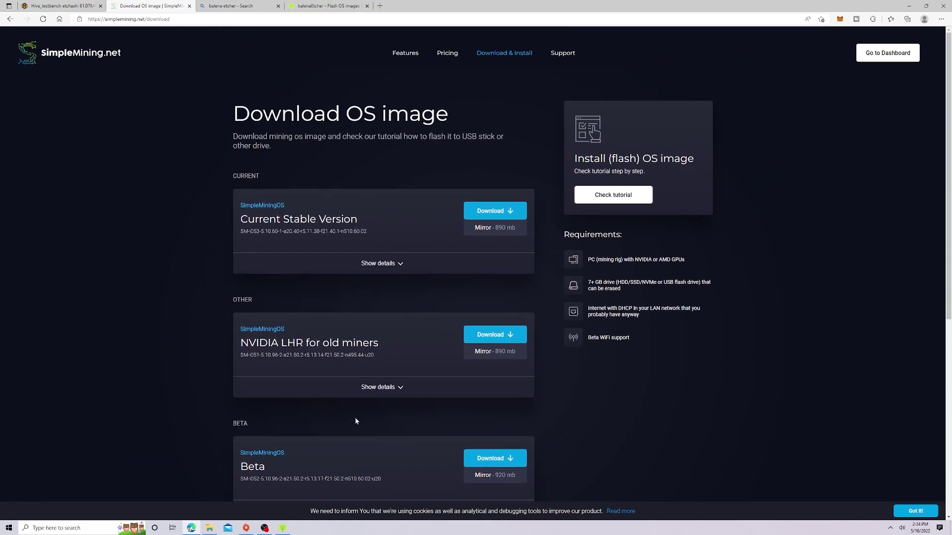
pyautogui.scroll(-2, 310, 414)
pyautogui.scroll(2, 345, 385)
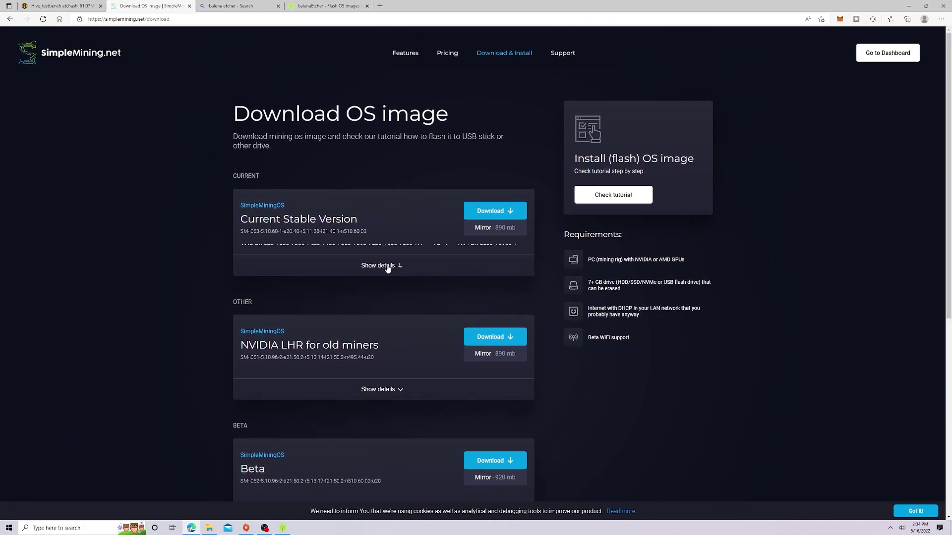
pyautogui.click(389, 266)
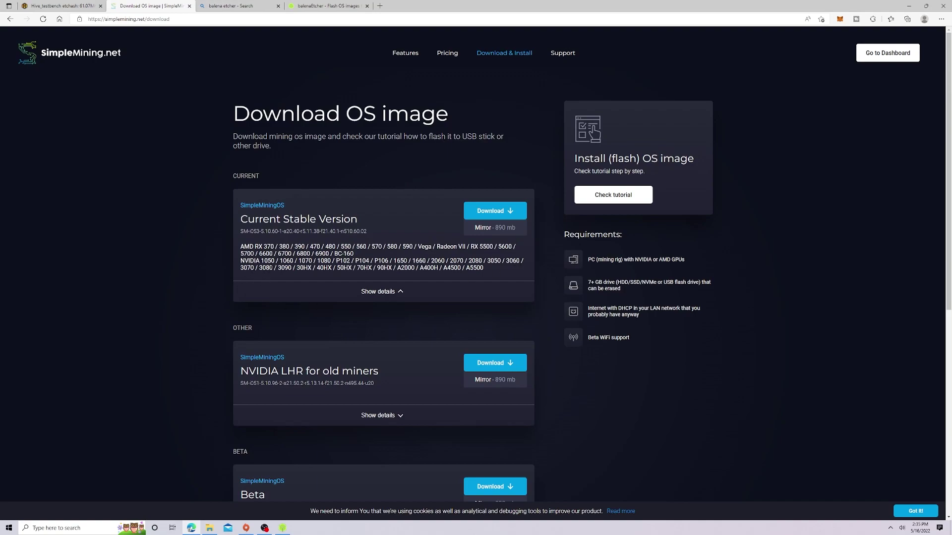
pyautogui.scroll(-5, 349, 299)
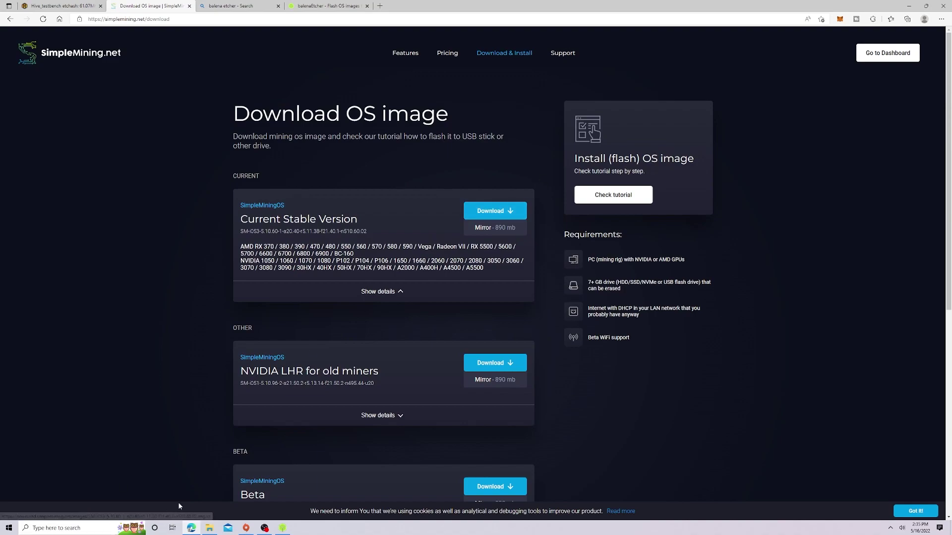
# Load the SimpleMining .img.xz file from the Downloads folder as the image to flash in balenaEtcher
pyautogui.click(209, 528)
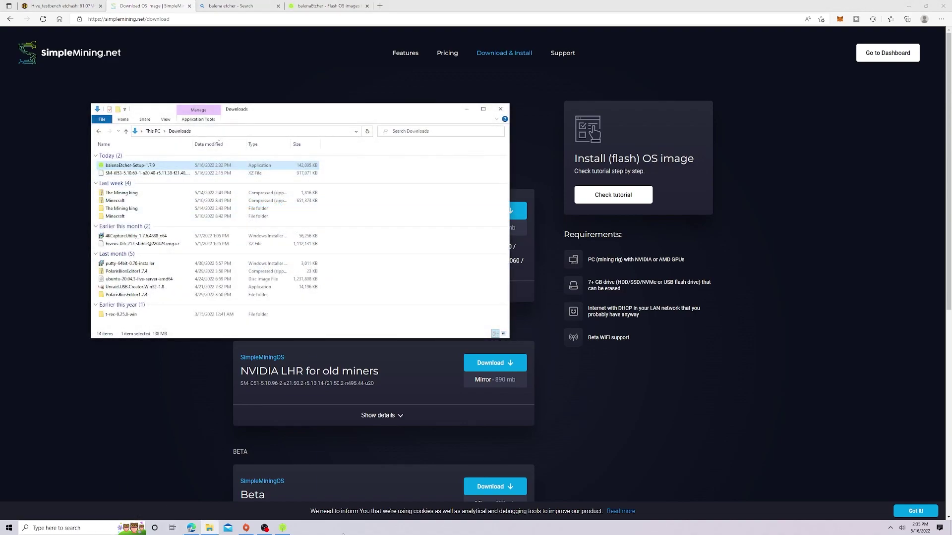
pyautogui.click(291, 527)
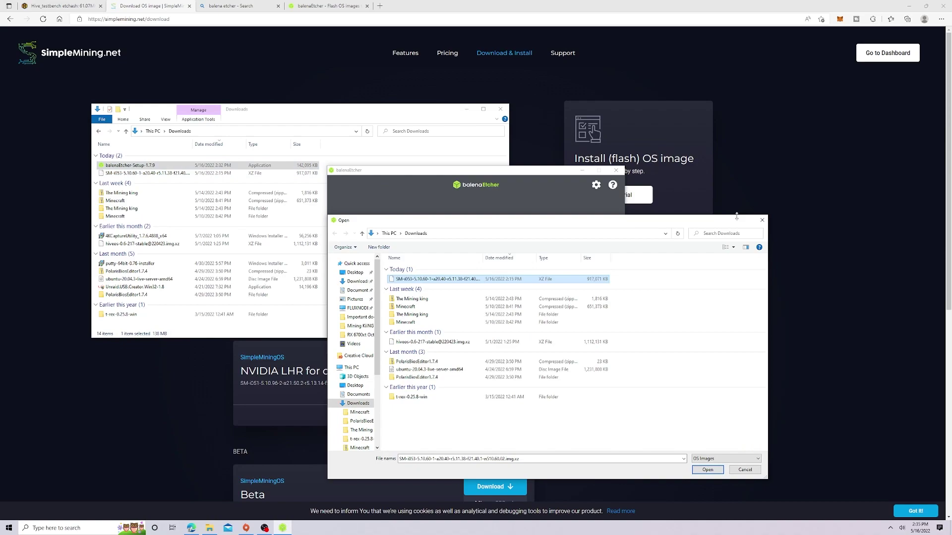
pyautogui.moveTo(474, 222); pyautogui.dragTo(317, 244)
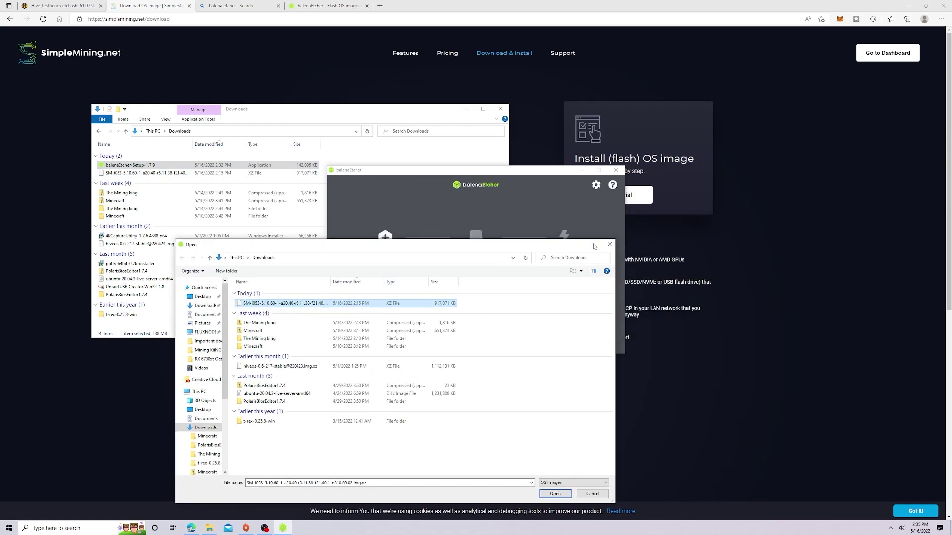
pyautogui.click(611, 244)
pyautogui.click(391, 267)
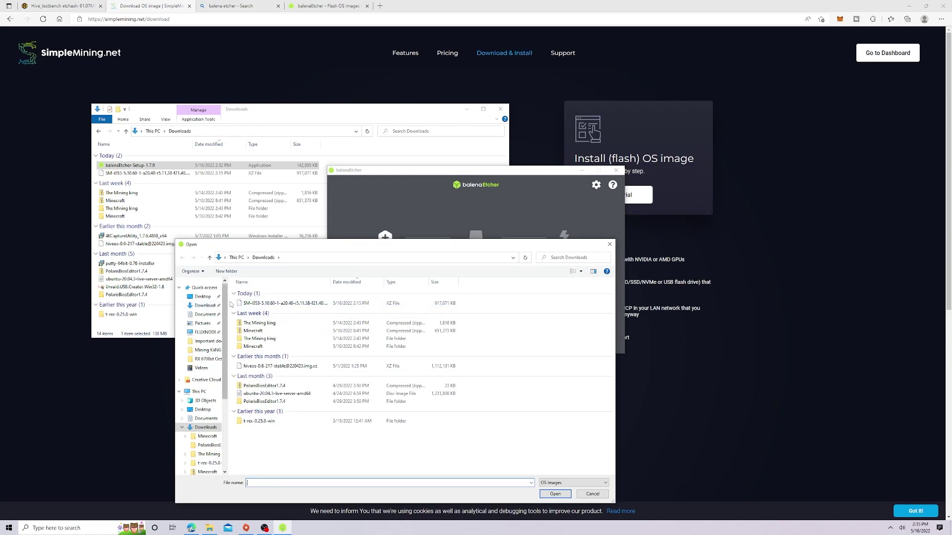
pyautogui.click(285, 304)
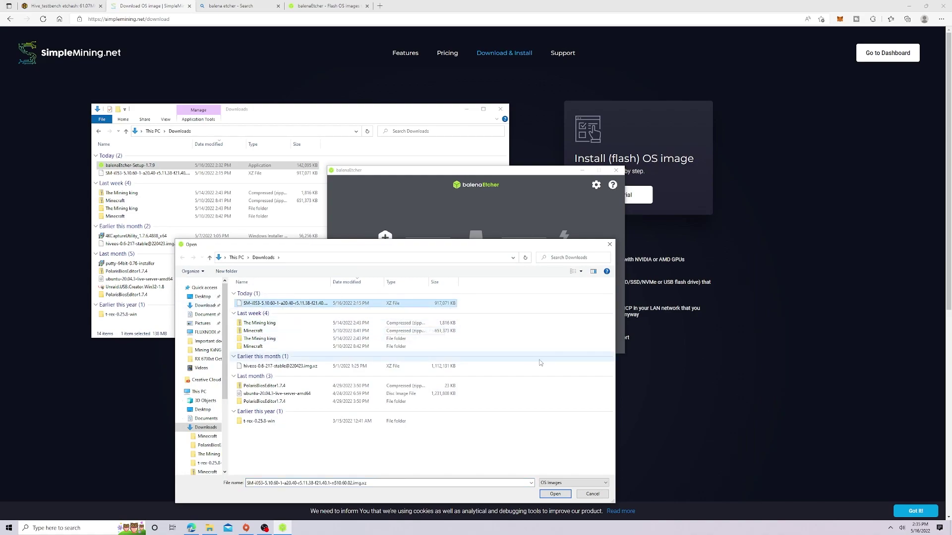
pyautogui.click(555, 494)
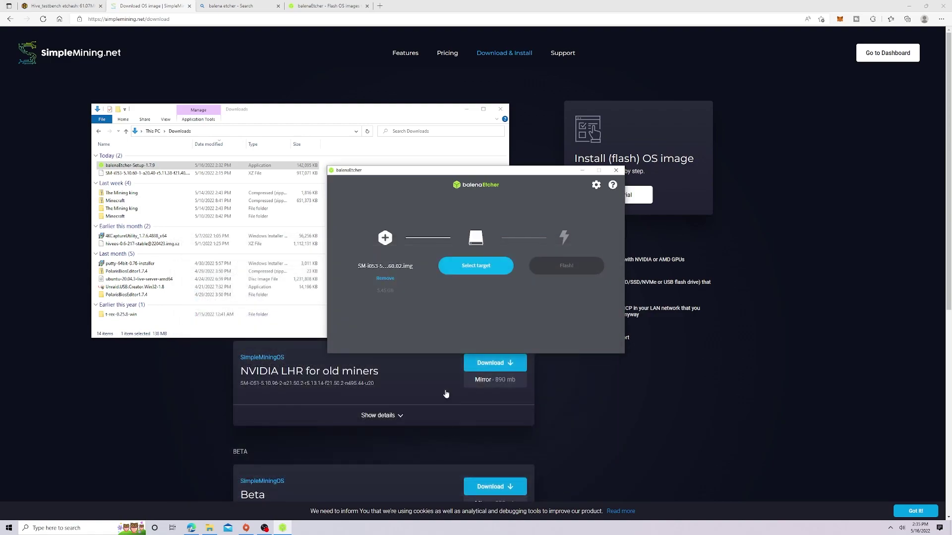
# Choose the 120 GB SABRENT SCSI Disk Device as the target and flash the image onto it
pyautogui.click(480, 270)
pyautogui.click(352, 245)
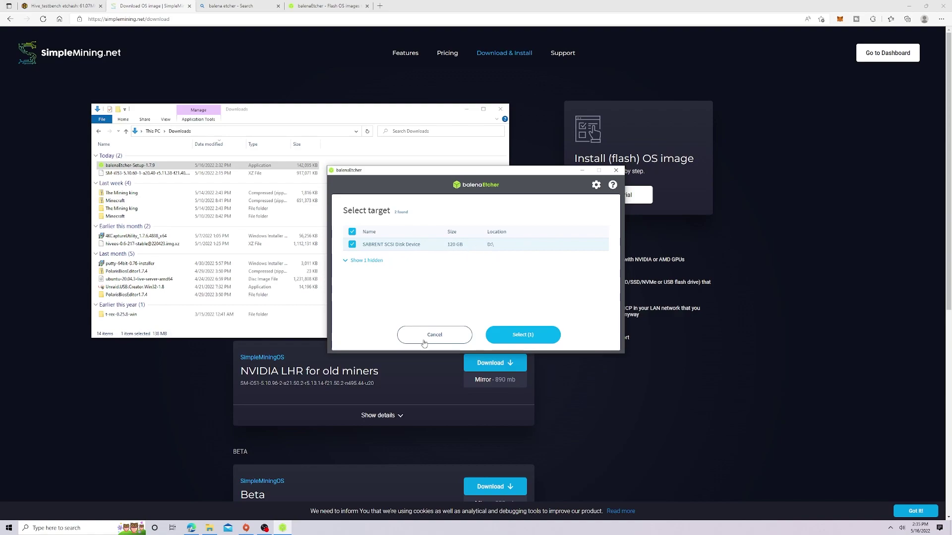
pyautogui.click(523, 335)
pyautogui.click(567, 267)
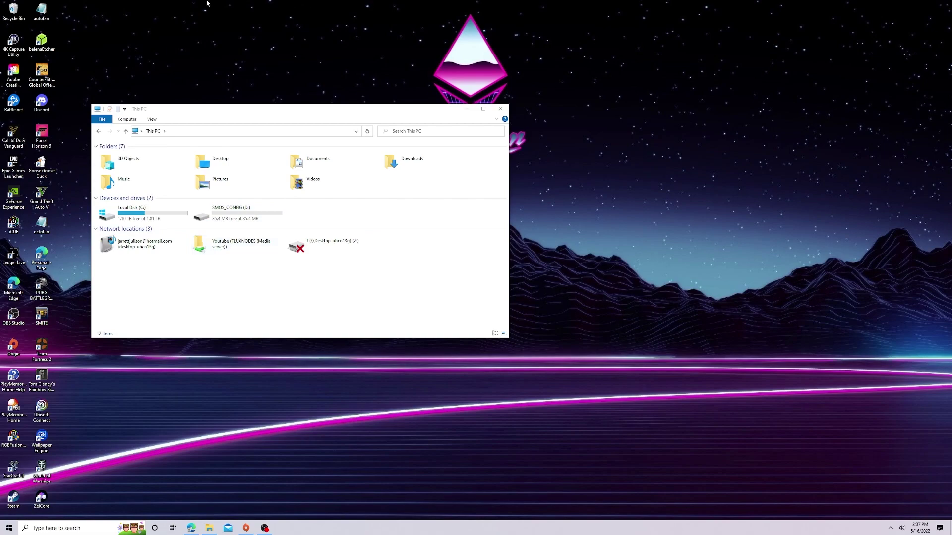
# Eject the flashed SABRENT drive through the Windows safe-removal option
pyautogui.click(890, 528)
pyautogui.click(867, 513)
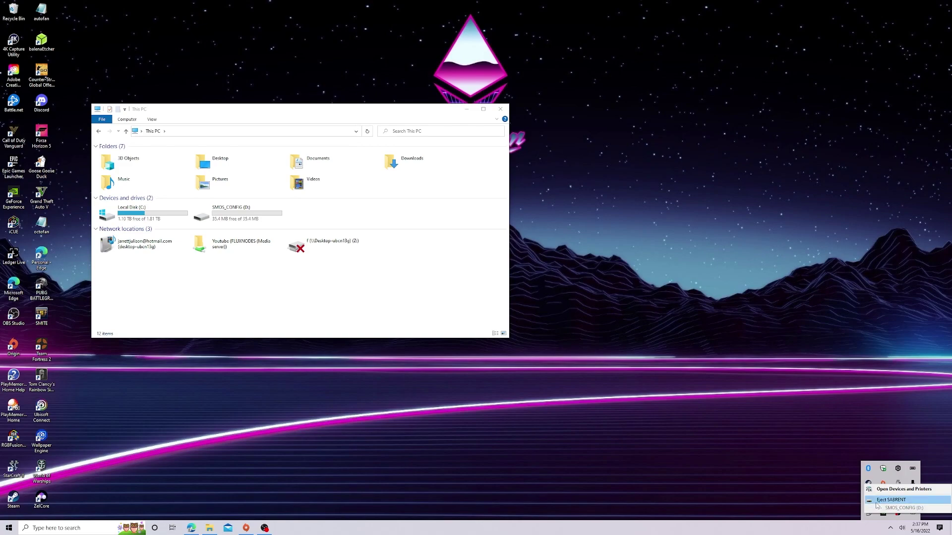
pyautogui.click(877, 502)
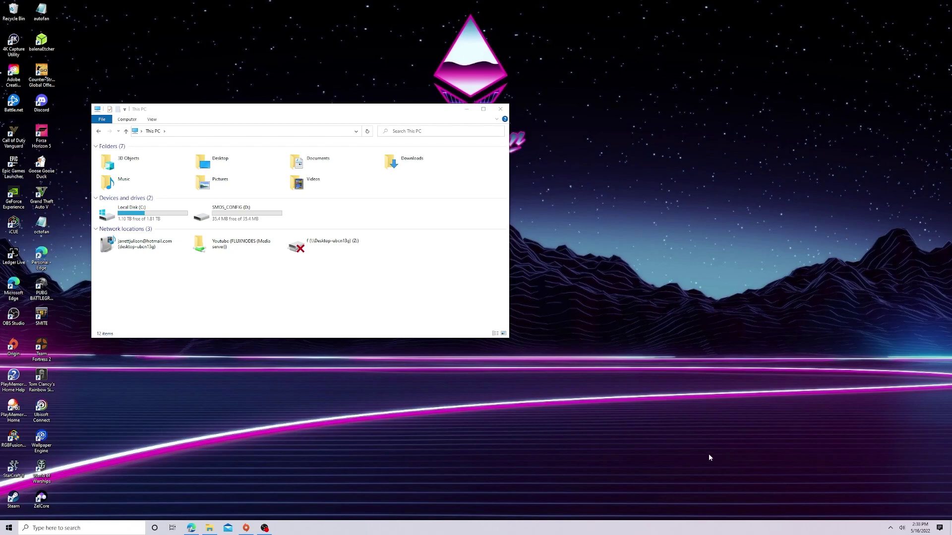
# Open the config text file on the SMOS_CONFIG (D:) drive for editing in Notepad
pyautogui.click(235, 209)
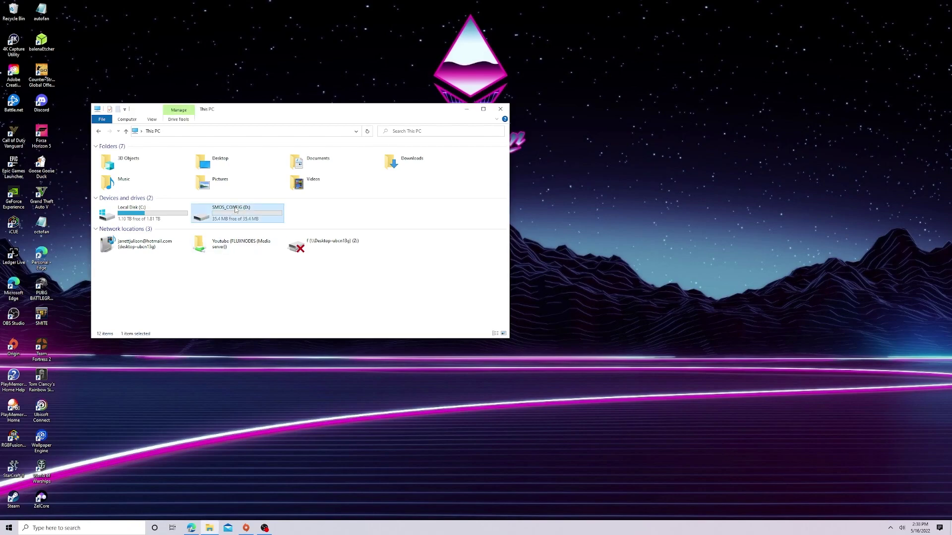
pyautogui.rightClick(235, 210)
pyautogui.click(263, 211)
pyautogui.doubleClick(263, 211)
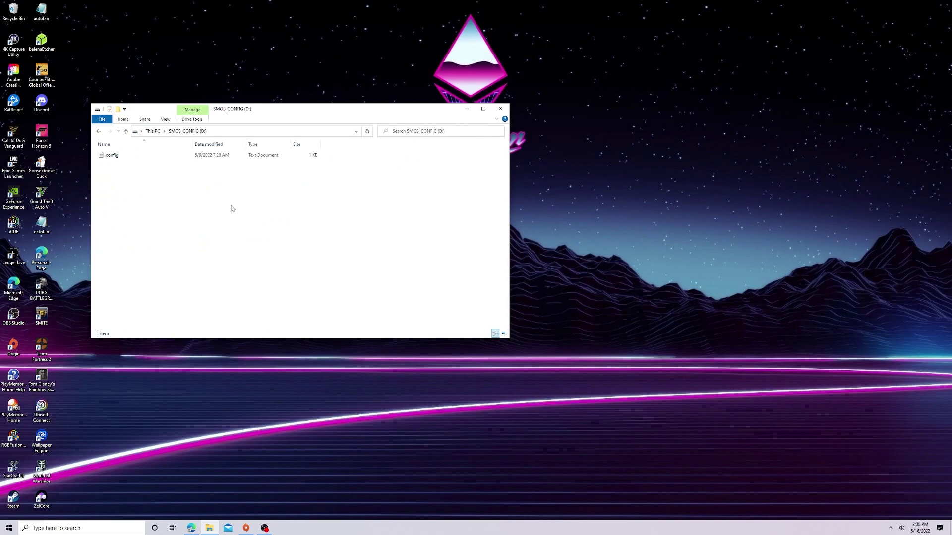
pyautogui.click(112, 155)
pyautogui.rightClick(112, 155)
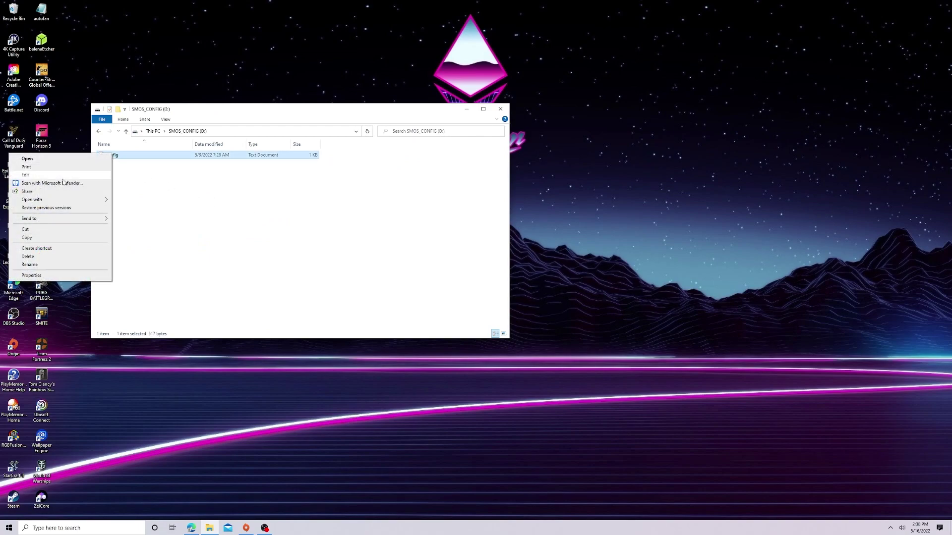
pyautogui.click(63, 175)
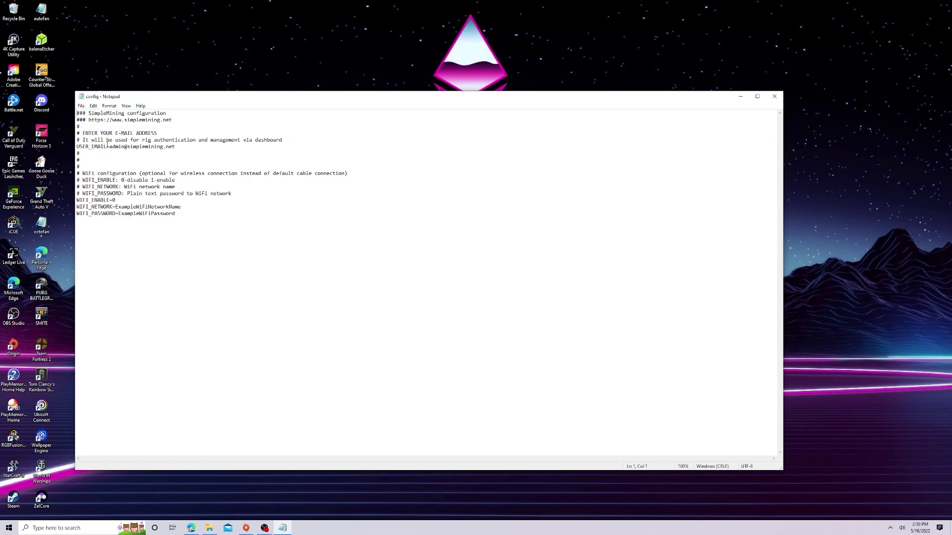
# Highlight the USER_EMAIL value in the config file and check the sign-up option on the SimpleMining.net homepage
pyautogui.moveTo(107, 146); pyautogui.dragTo(178, 147)
pyautogui.click(192, 527)
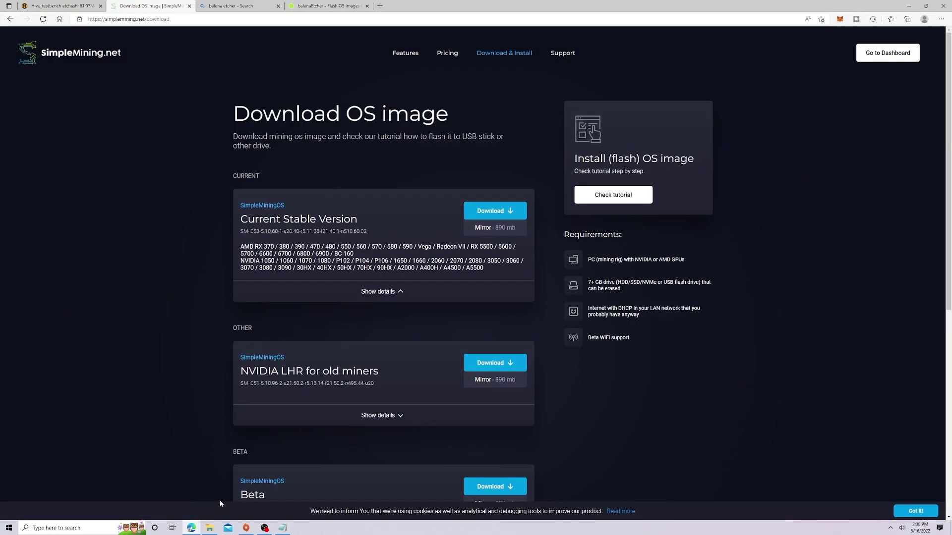
pyautogui.click(50, 58)
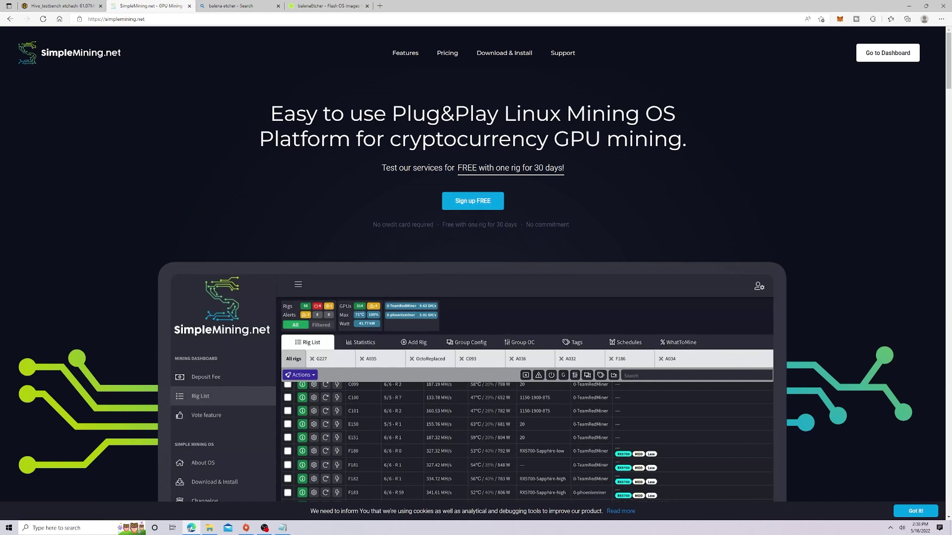
pyautogui.click(282, 528)
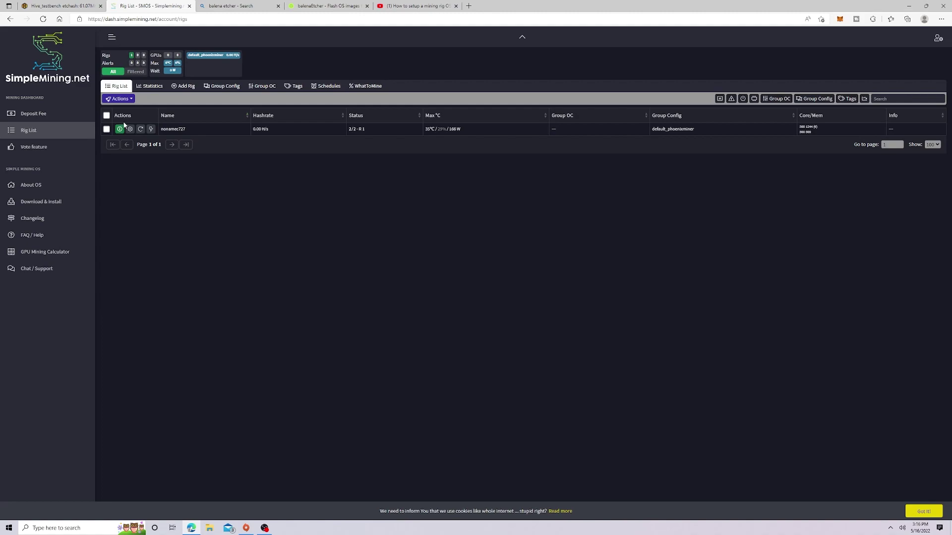
# Allow adding rigs to the SimpleMining account for 12 hours and return to the rig list
pyautogui.click(182, 88)
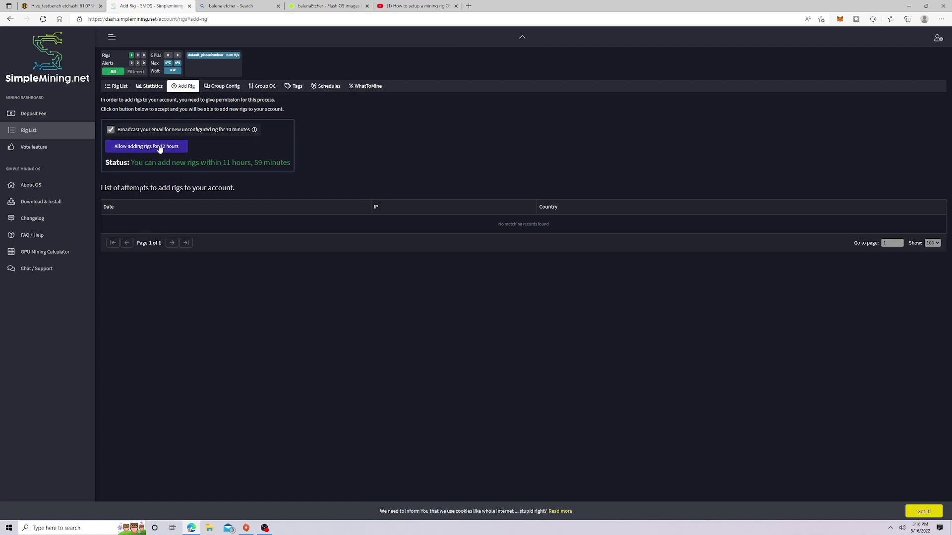
pyautogui.click(118, 87)
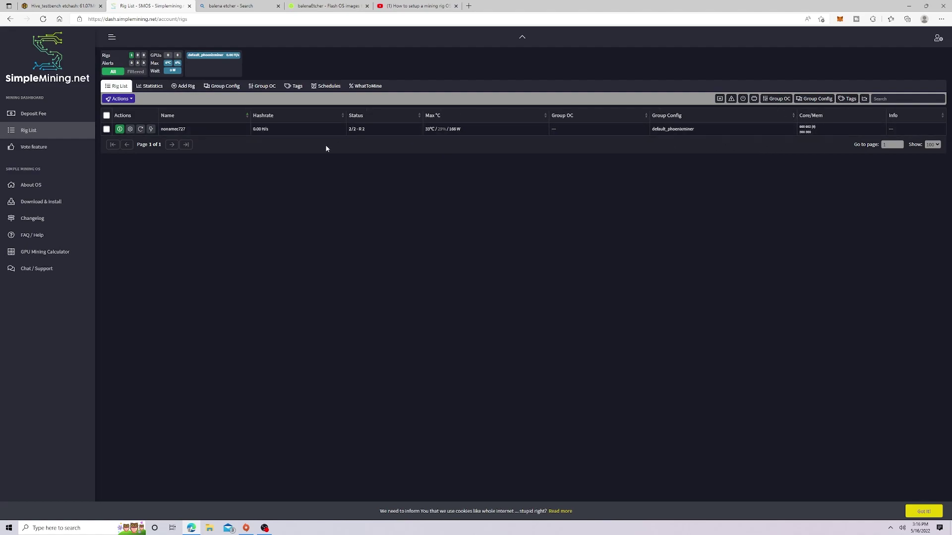
# Open the settings of rig nonamec727 and look through the available Group Config choices and overclock fields
pyautogui.click(130, 129)
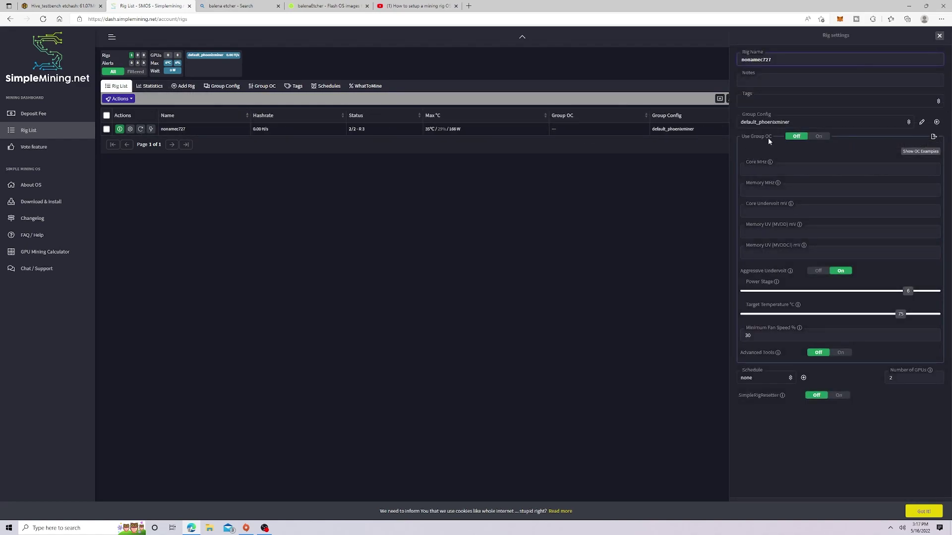
pyautogui.rightClick(866, 124)
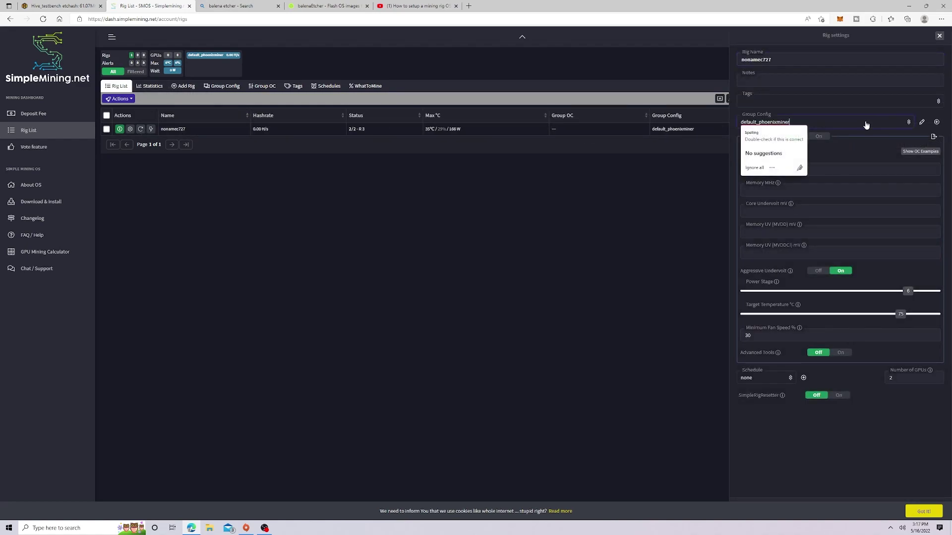
pyautogui.click(908, 125)
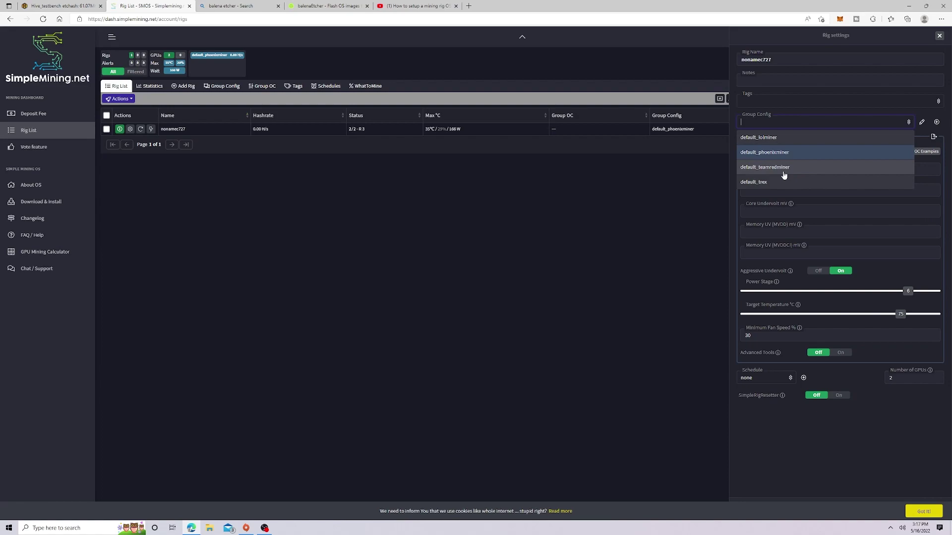
pyautogui.click(616, 186)
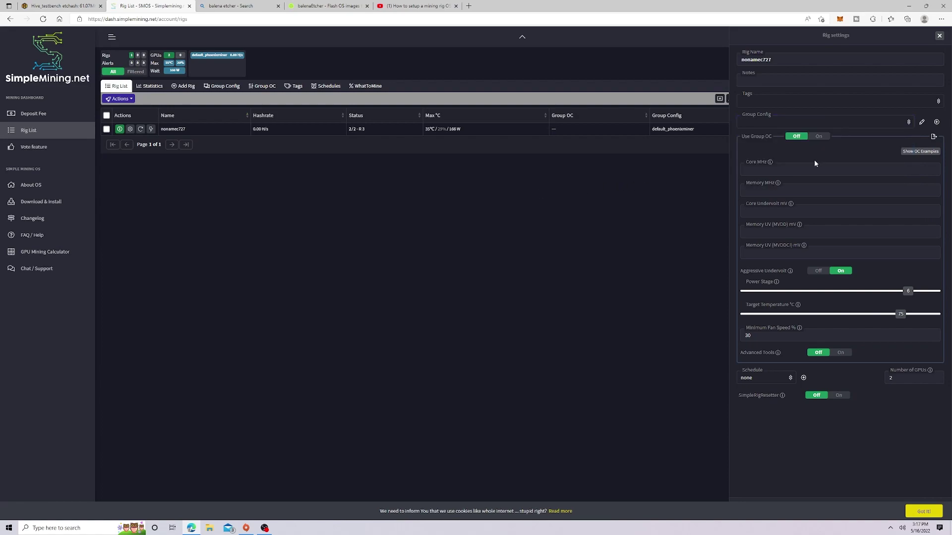
pyautogui.click(761, 173)
# Turn on Advanced Tools in the rig settings, read through the command examples and close the settings without saving
pyautogui.click(840, 353)
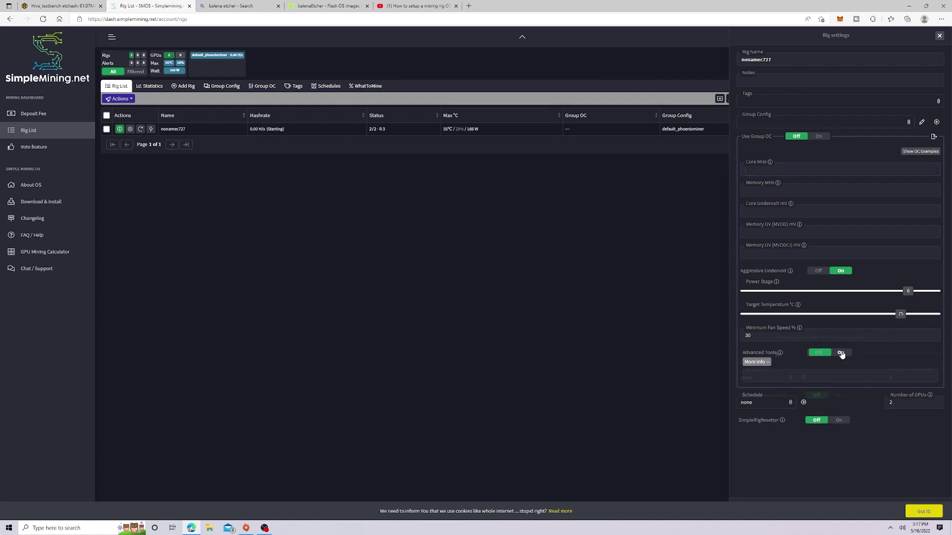
pyautogui.click(756, 362)
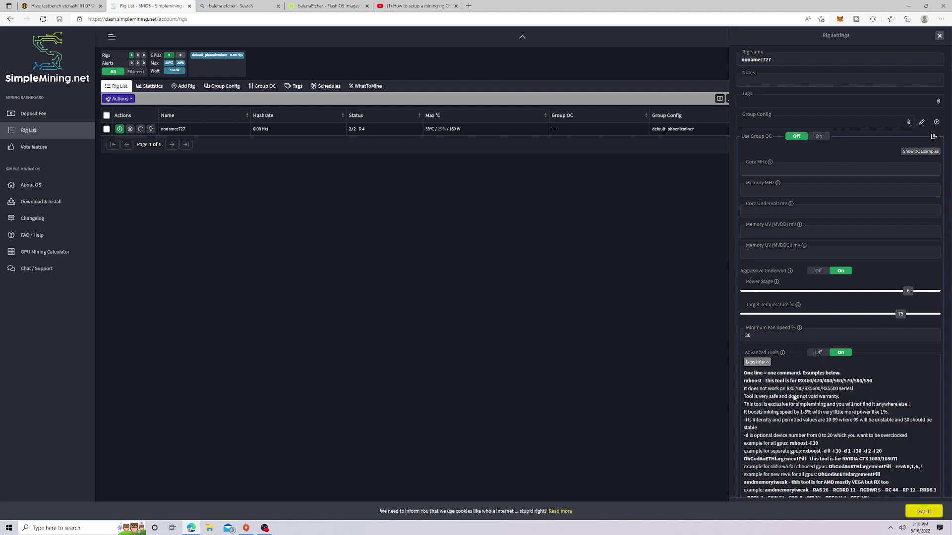
pyautogui.scroll(-1, 794, 397)
pyautogui.scroll(-1, 795, 398)
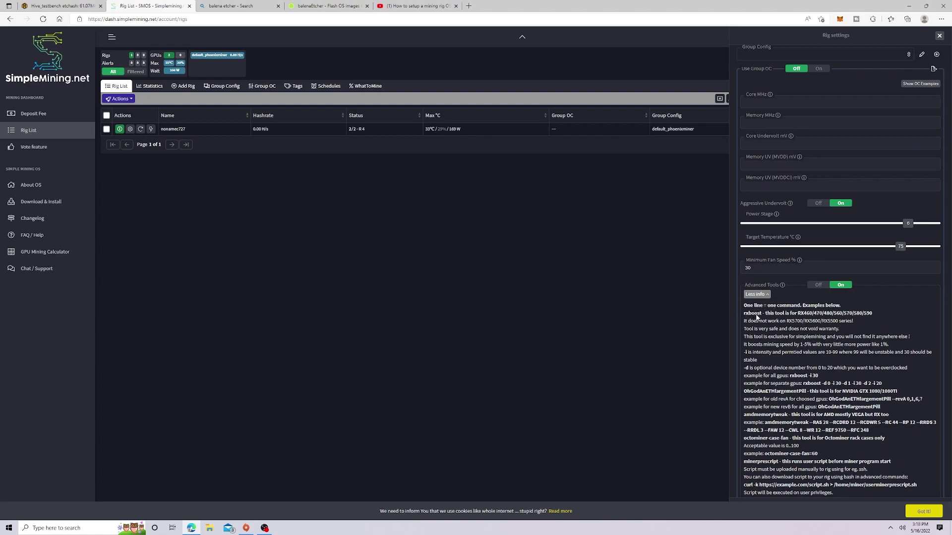
pyautogui.scroll(-3, 766, 376)
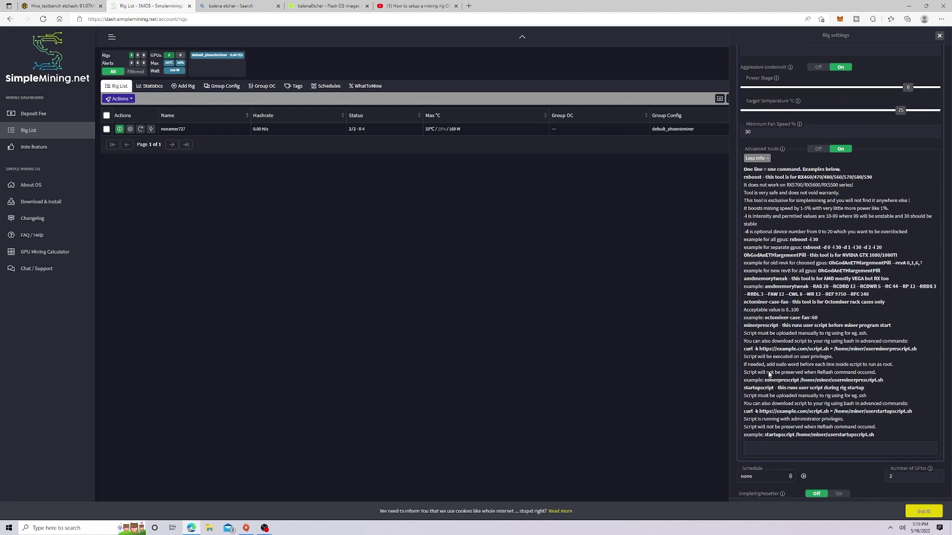
pyautogui.scroll(3, 769, 374)
pyautogui.click(764, 295)
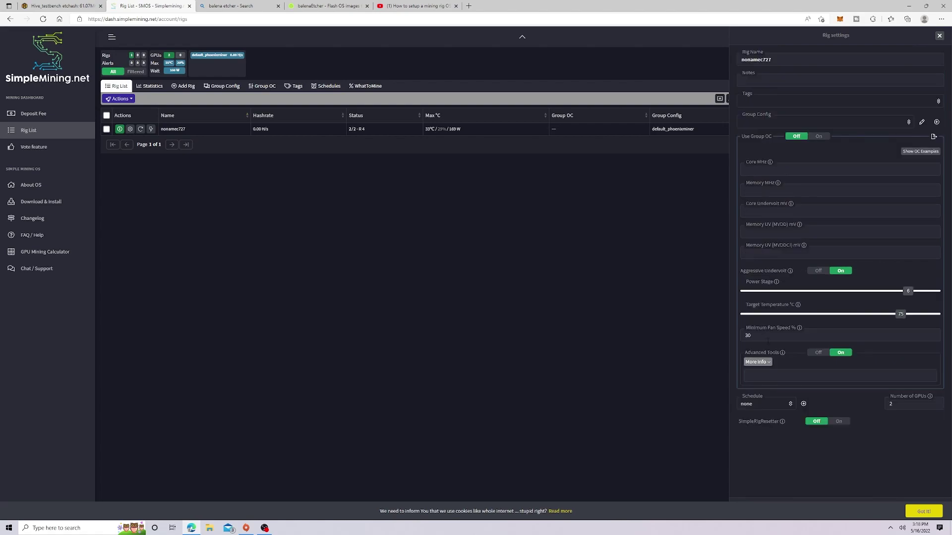
pyautogui.press('Escape')
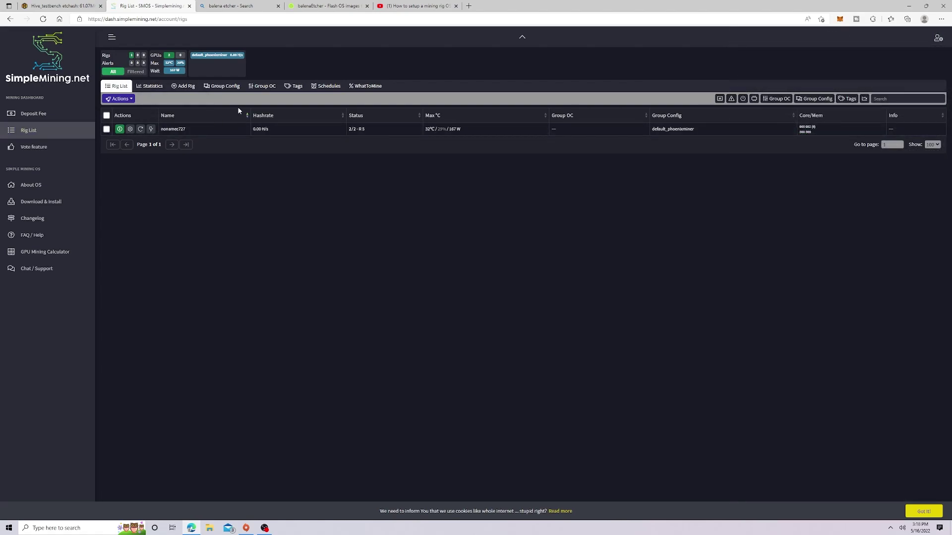
# Look over the Group Config, Schedules and Group OC pages of the dashboard
pyautogui.click(209, 87)
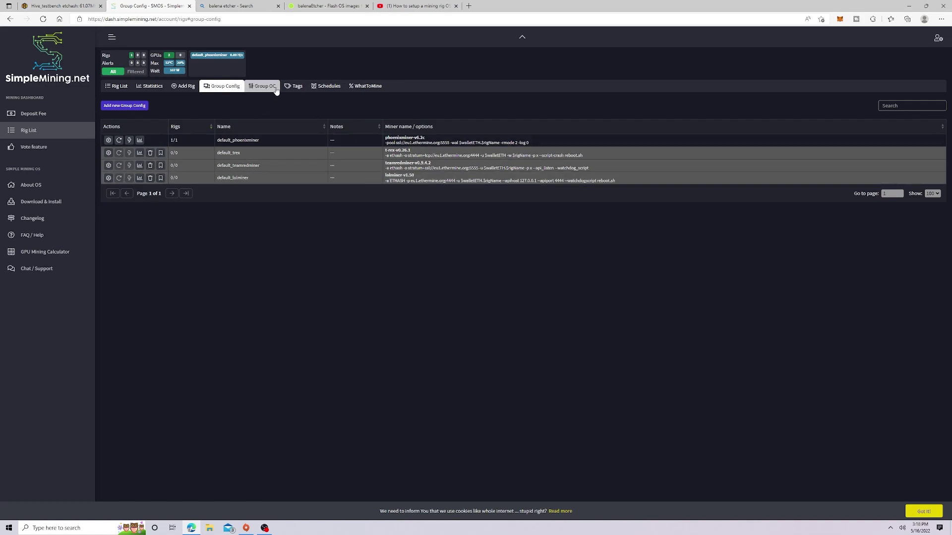
pyautogui.click(330, 86)
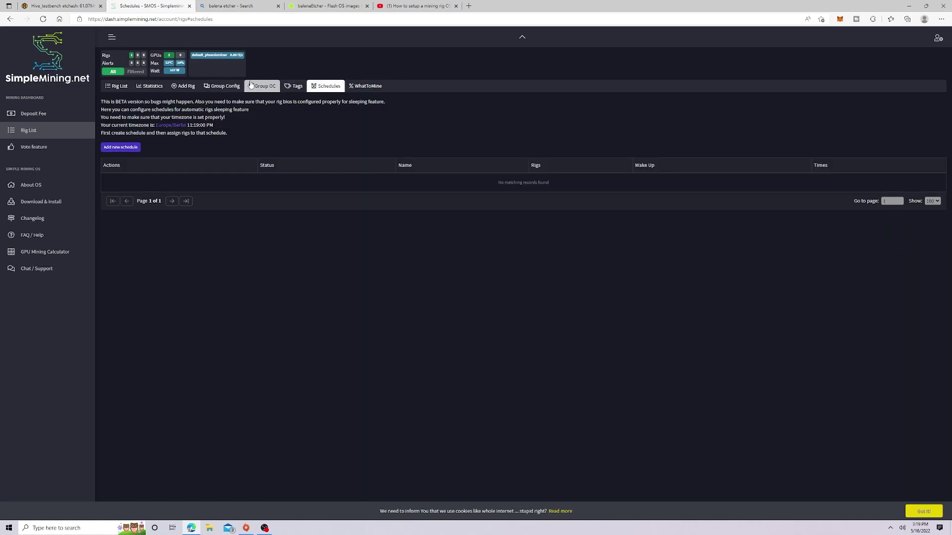
pyautogui.click(263, 86)
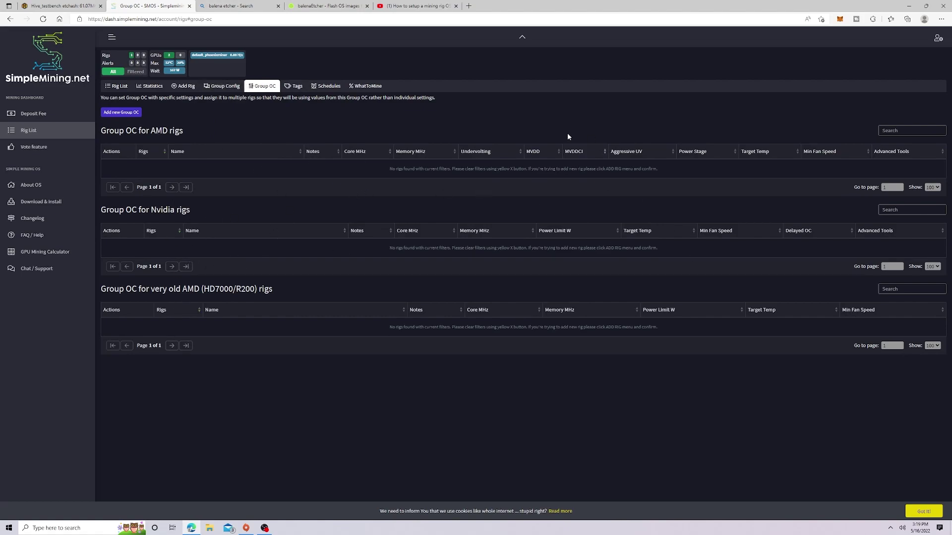
# Open the default_phoenixminer group config and browse the available miner programs
pyautogui.click(222, 86)
pyautogui.click(201, 140)
pyautogui.click(935, 120)
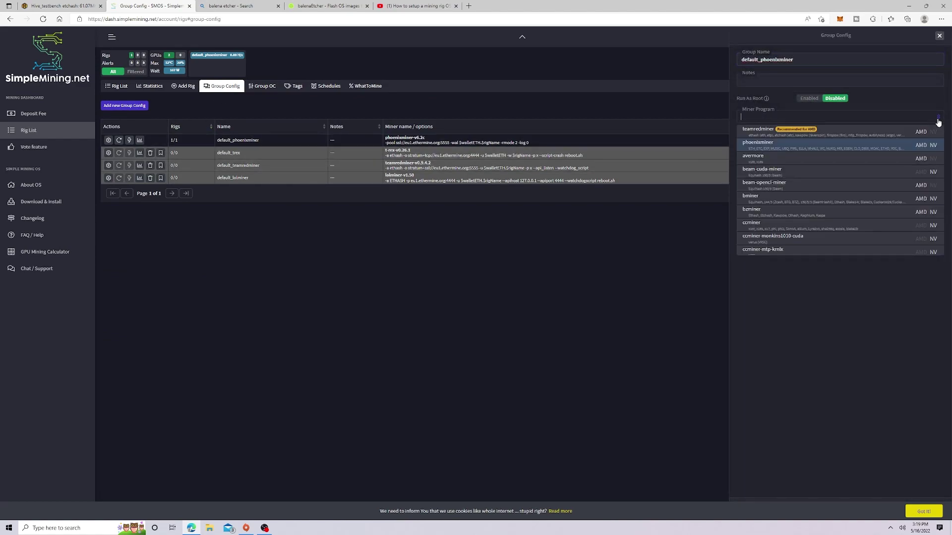
pyautogui.scroll(-2, 826, 234)
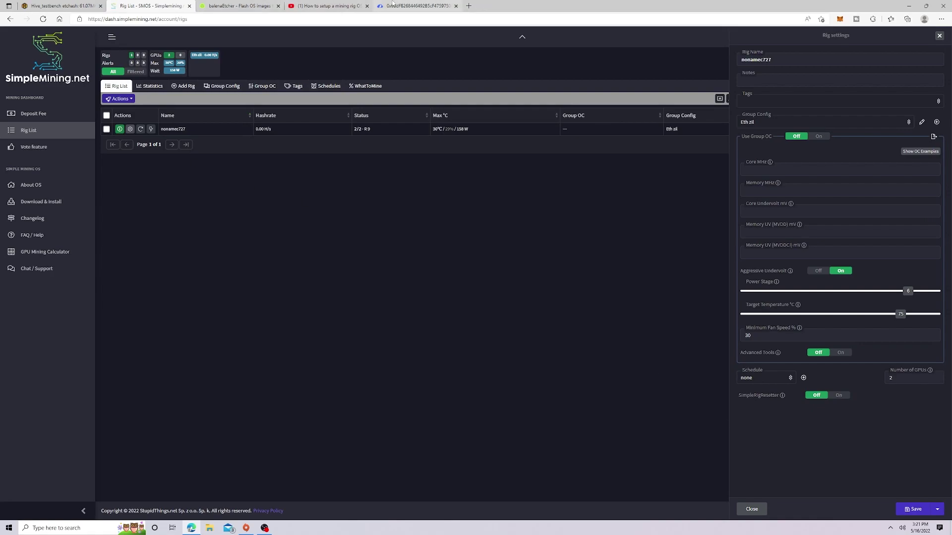
pyautogui.click(415, 5)
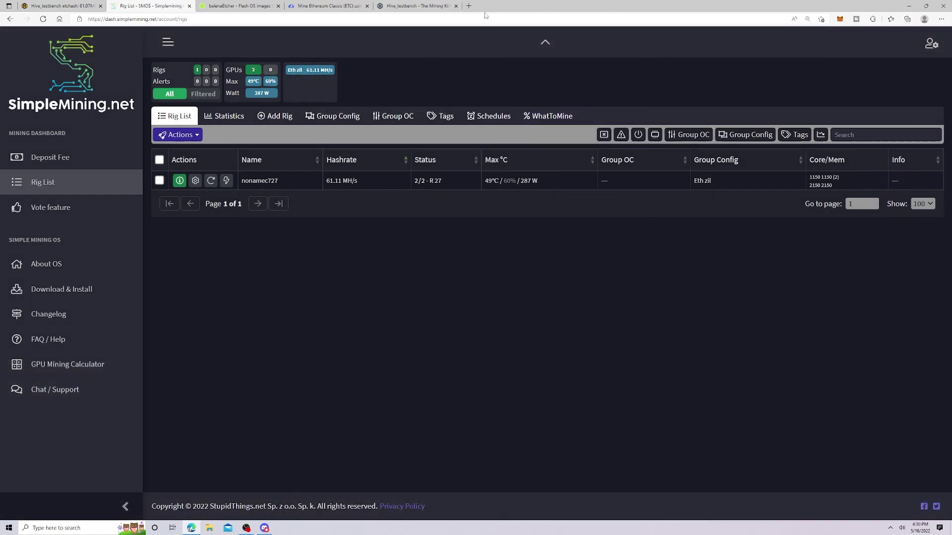
pyautogui.click(359, 154)
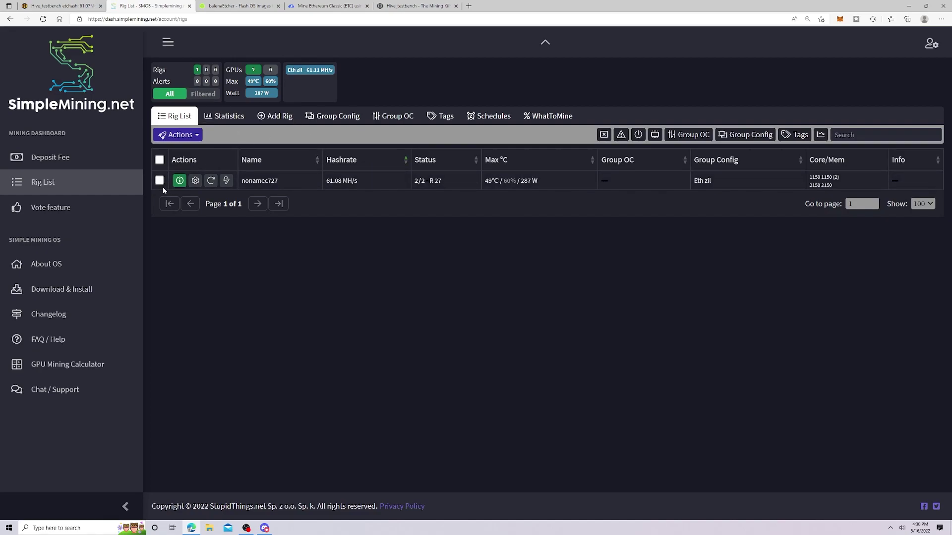
# Review the name, group config and overclock values in the settings of rig nonamec727, and close them unchanged
pyautogui.moveTo(261, 184)
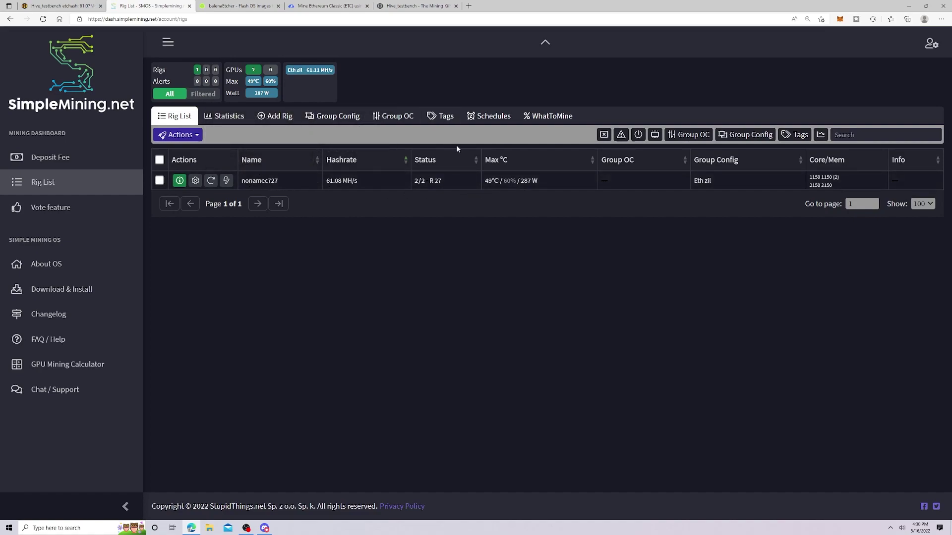
pyautogui.click(194, 182)
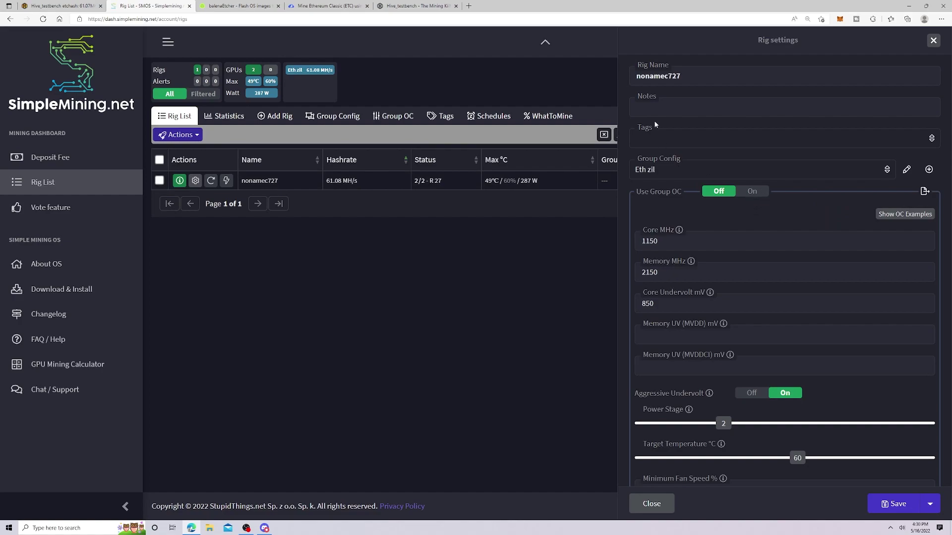
pyautogui.moveTo(687, 79); pyautogui.dragTo(629, 84)
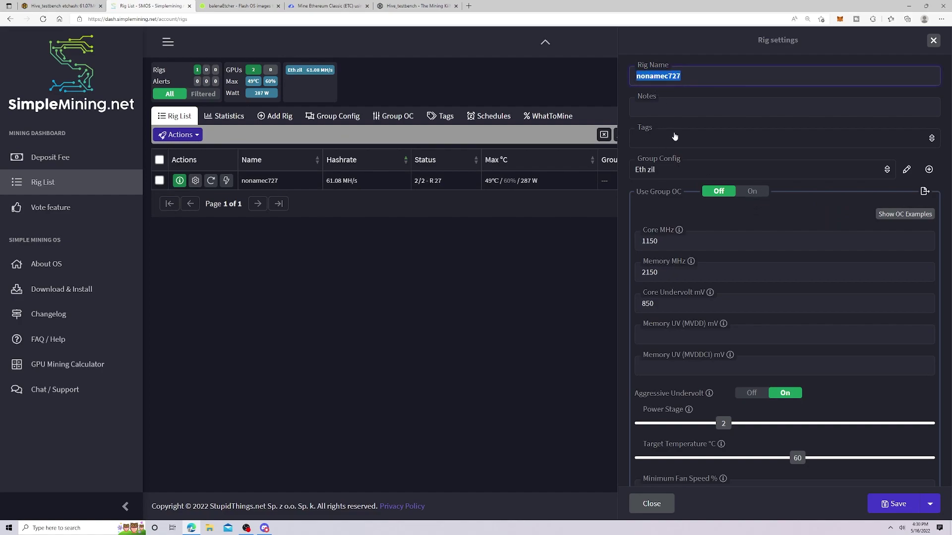
pyautogui.scroll(-3, 674, 141)
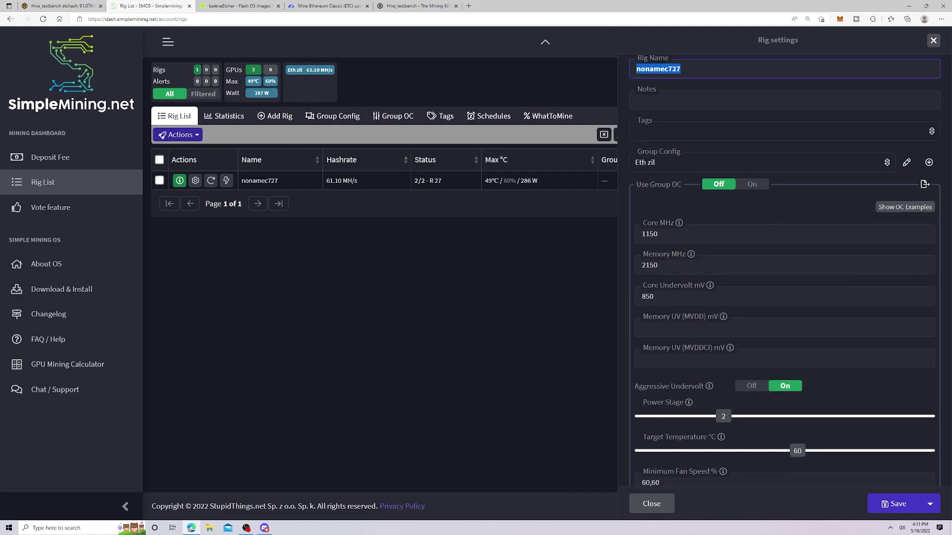
pyautogui.click(933, 40)
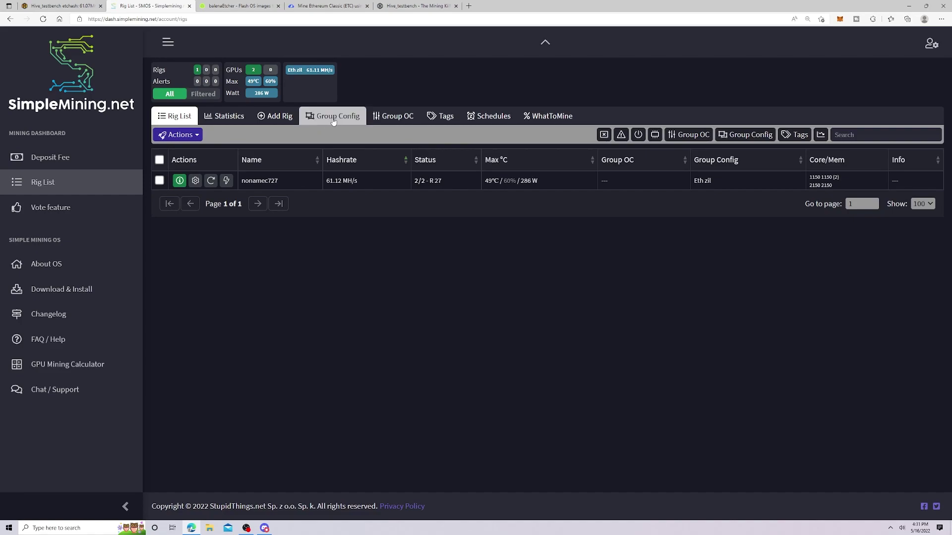
# Open the Eth zil group config and browse the full list of miner programs without choosing another one
pyautogui.click(333, 122)
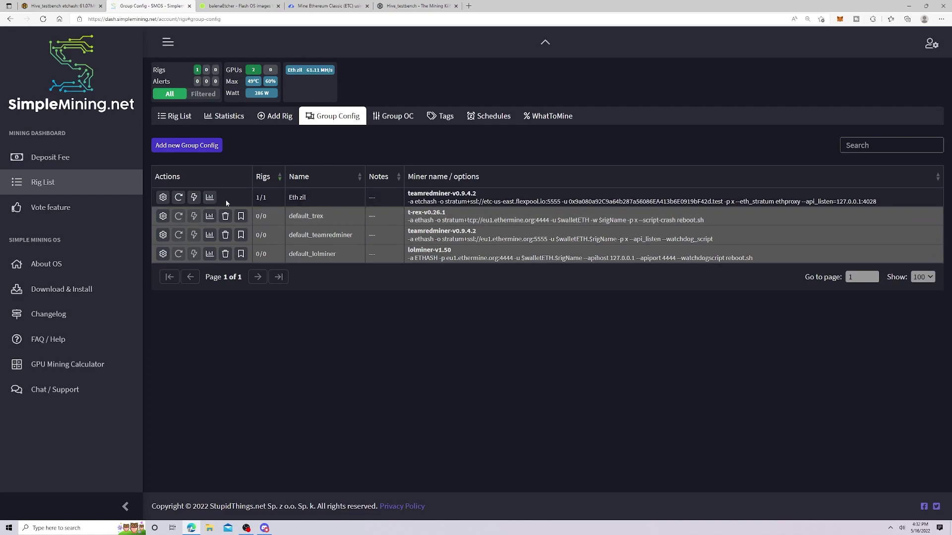
pyautogui.click(168, 201)
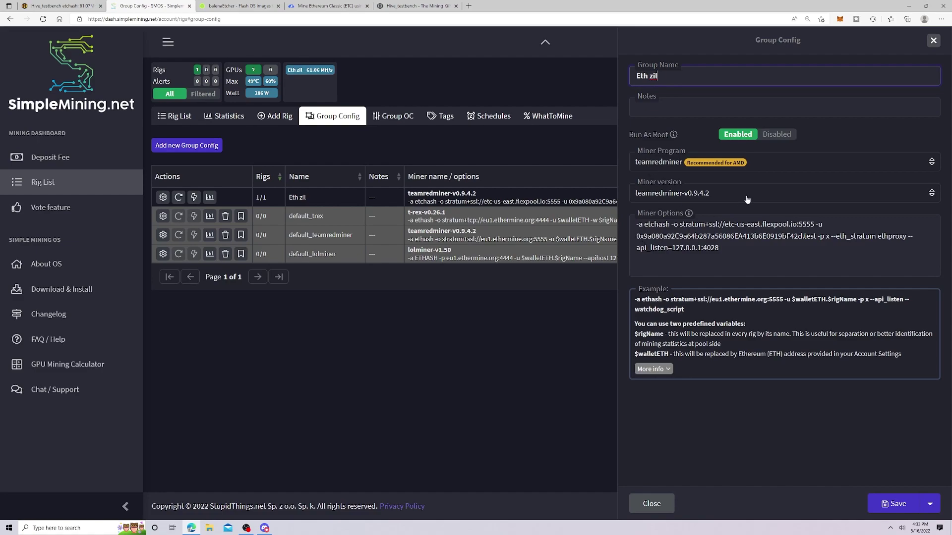
pyautogui.click(931, 166)
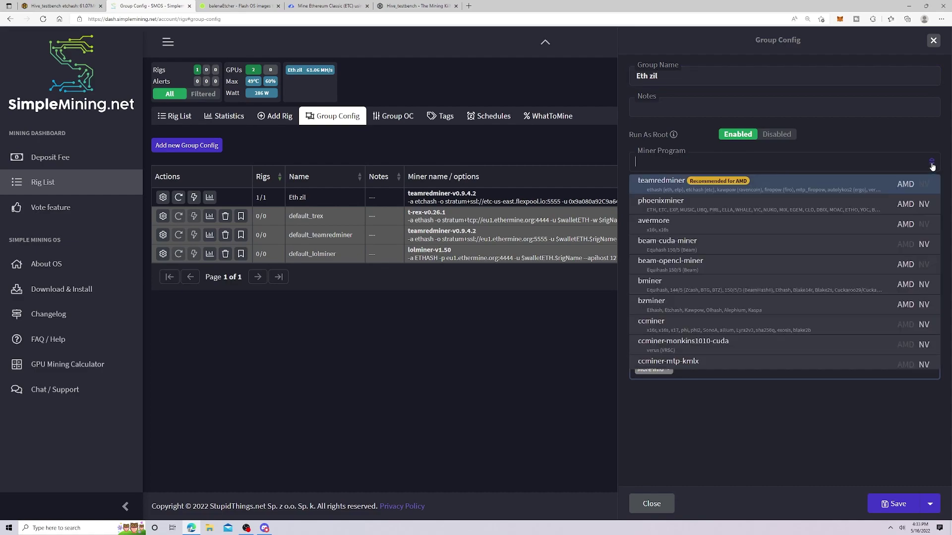
pyautogui.scroll(-5, 700, 248)
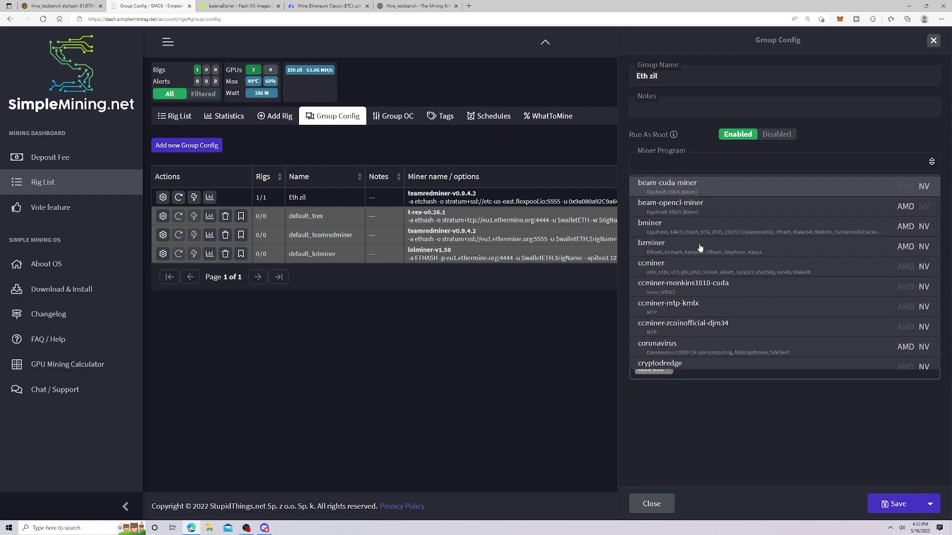
pyautogui.scroll(-15, 697, 251)
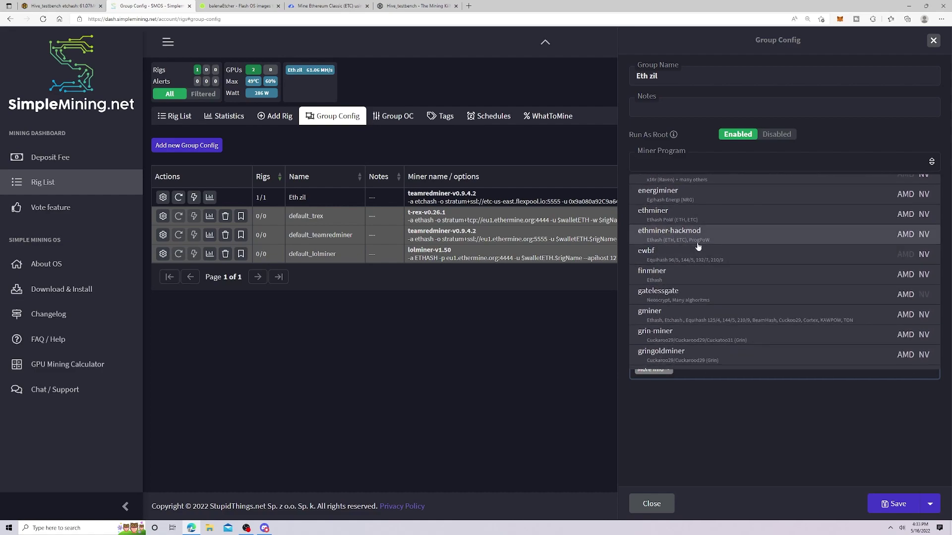
pyautogui.scroll(-3, 694, 250)
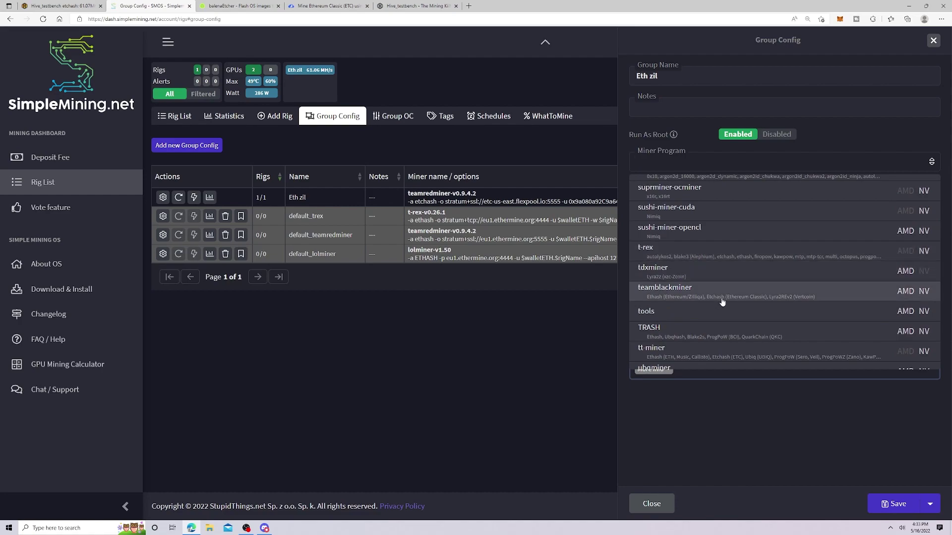
pyautogui.scroll(10, 721, 295)
pyautogui.scroll(8, 720, 284)
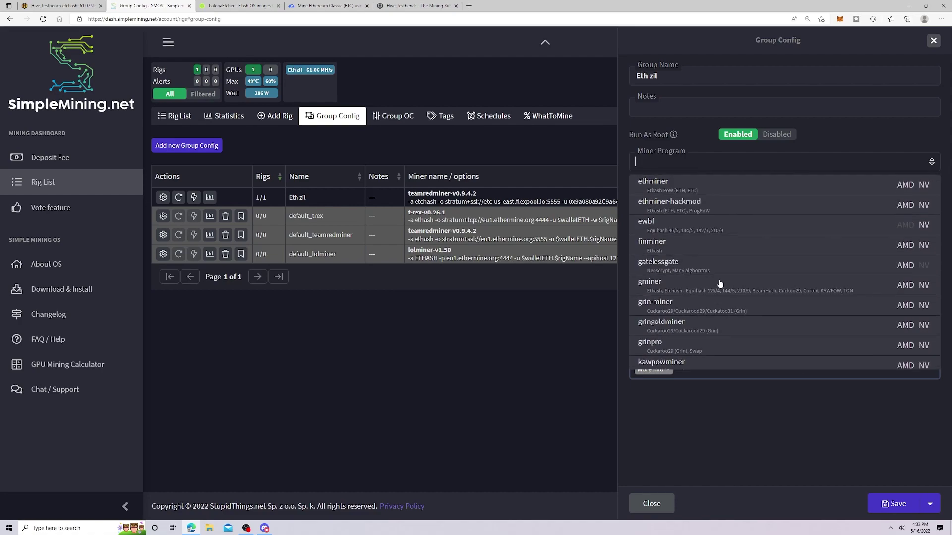
pyautogui.scroll(5, 720, 284)
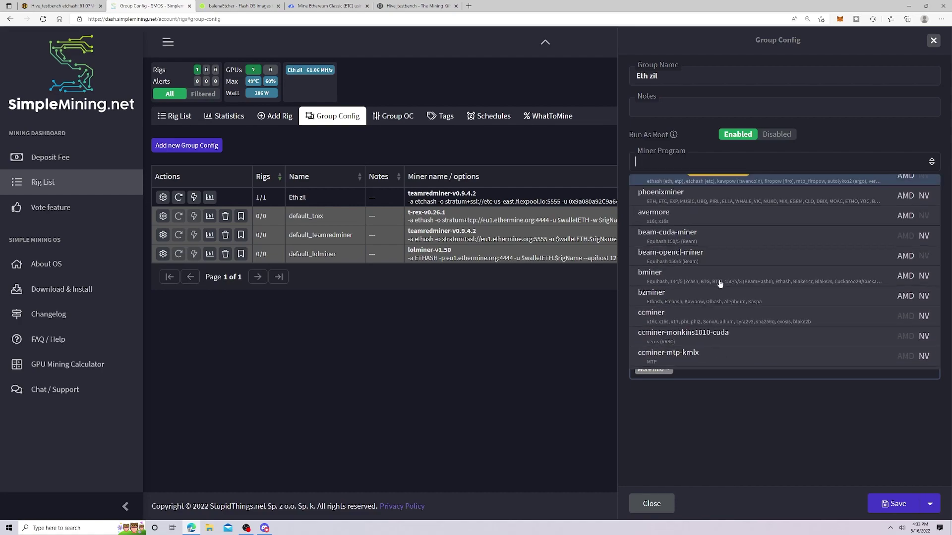
pyautogui.click(931, 169)
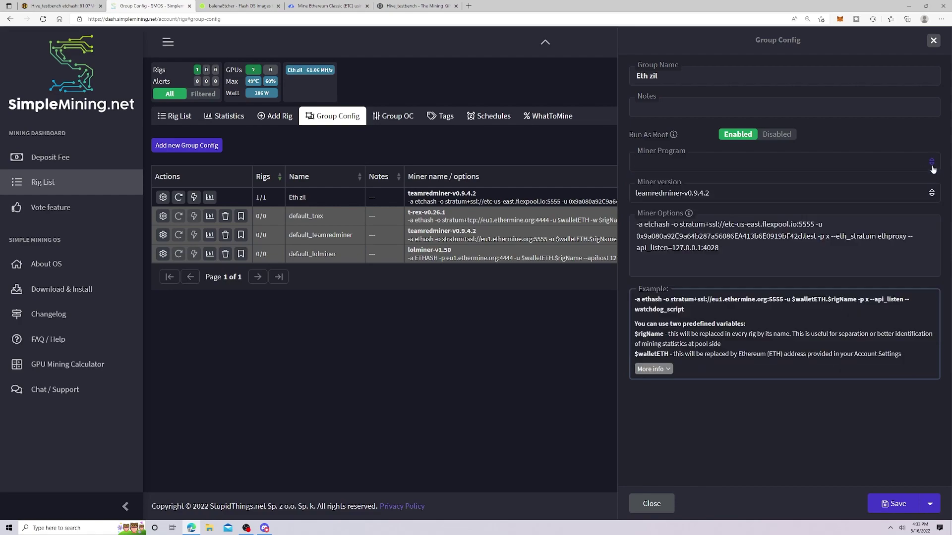
# Highlight the group name and the api_listen=127.0.0.1:4028 miner option in the Eth zil config, and close it without saving
pyautogui.tripleClick(687, 77)
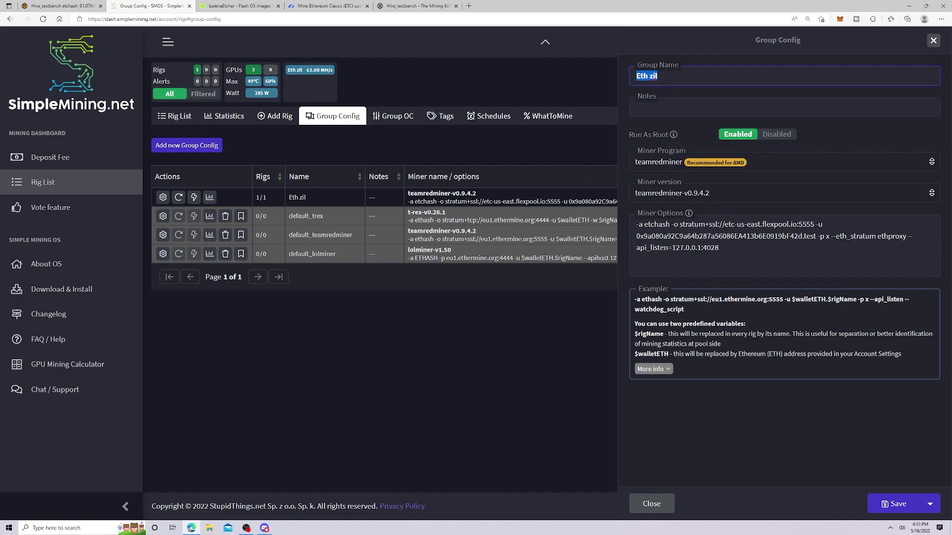
pyautogui.moveTo(637, 252); pyautogui.dragTo(719, 248)
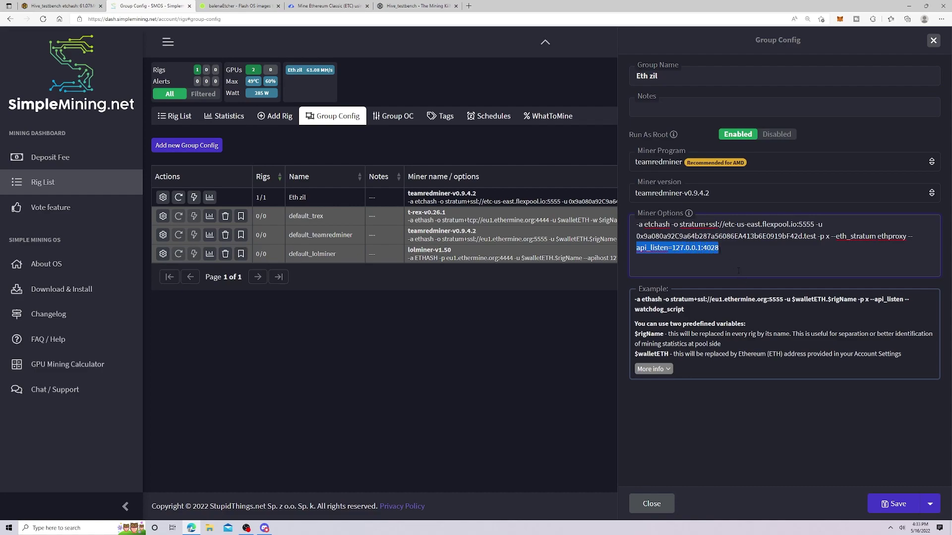
pyautogui.click(723, 266)
pyautogui.moveTo(727, 253); pyautogui.dragTo(629, 255)
pyautogui.click(933, 41)
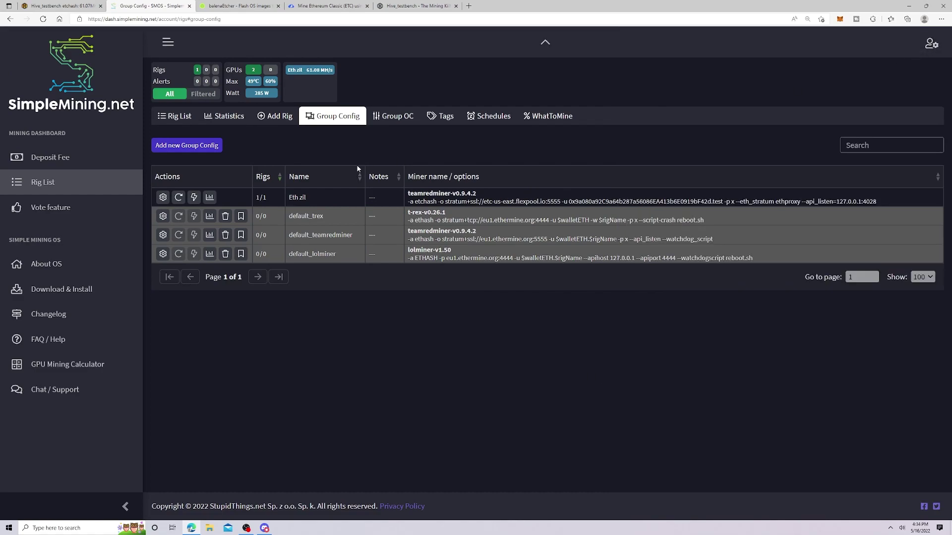
# Show the 24-hour statistics for the user account and the Eth zil group
pyautogui.click(226, 116)
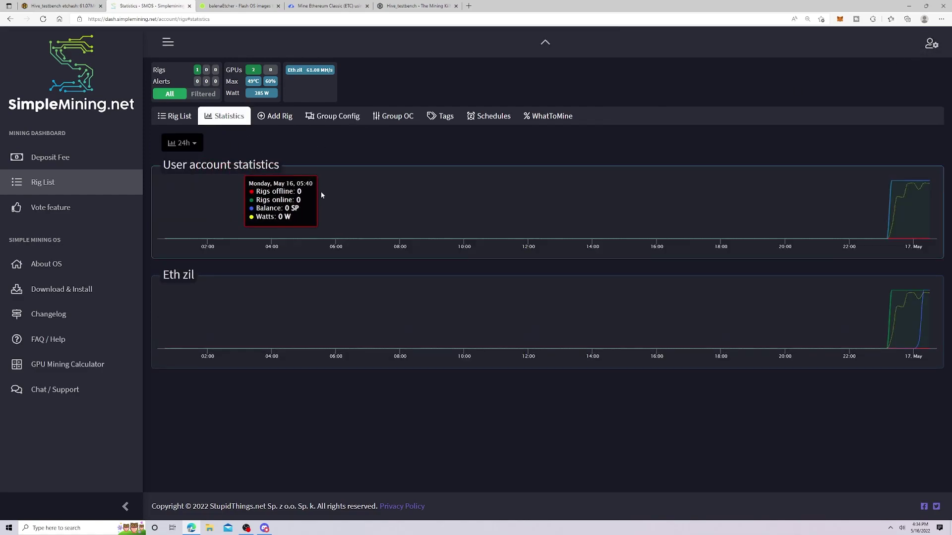
# Open the details of rig nonamec727, review its chart, GPU table and miner console output, and close them
pyautogui.click(176, 117)
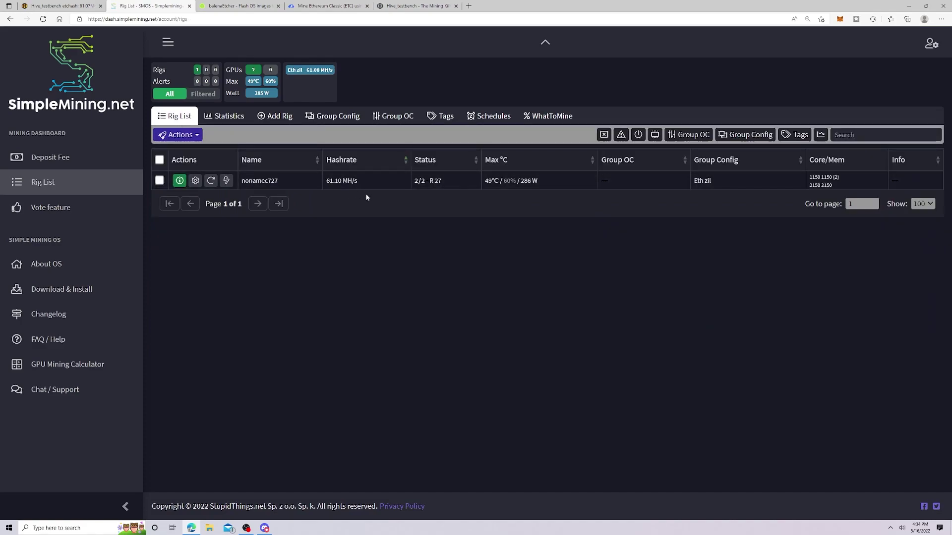
pyautogui.moveTo(326, 182)
pyautogui.moveTo(432, 184)
pyautogui.click(180, 181)
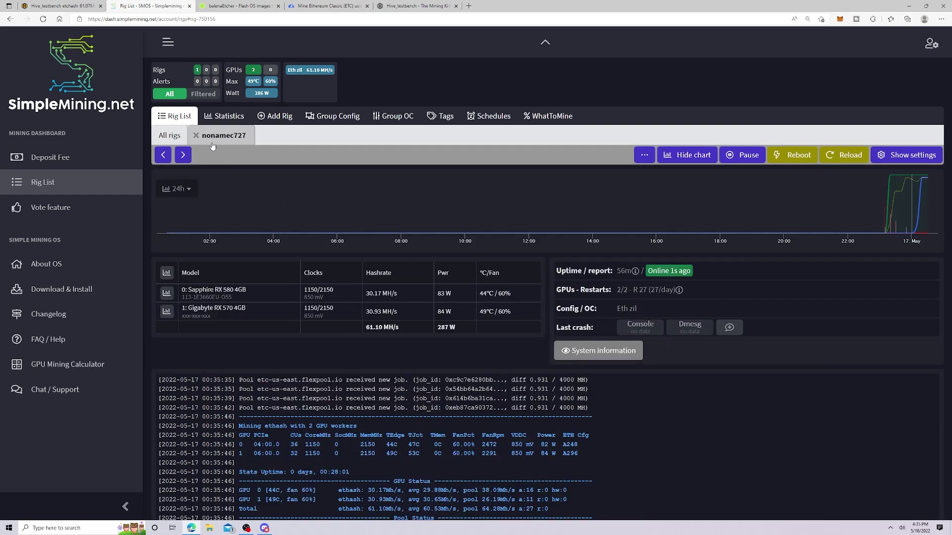
pyautogui.scroll(-2, 551, 403)
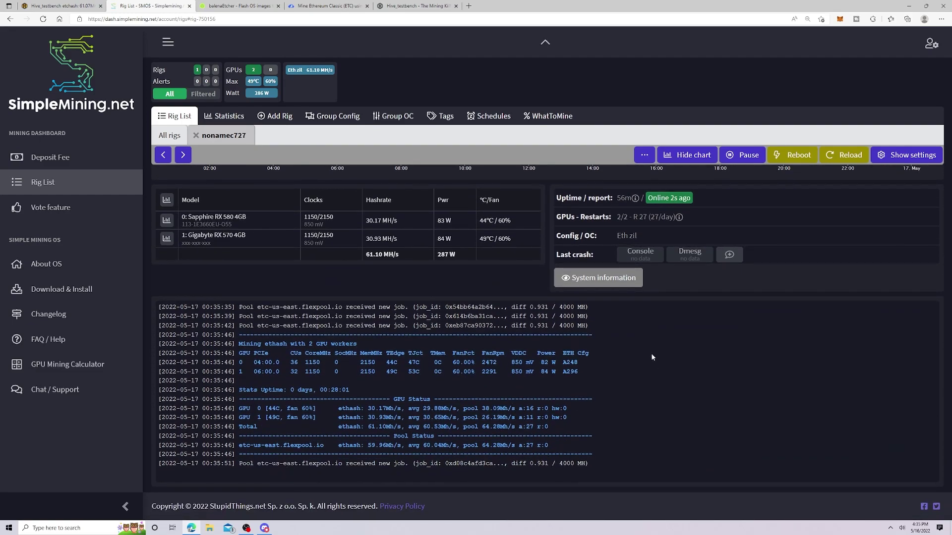
pyautogui.scroll(2, 667, 397)
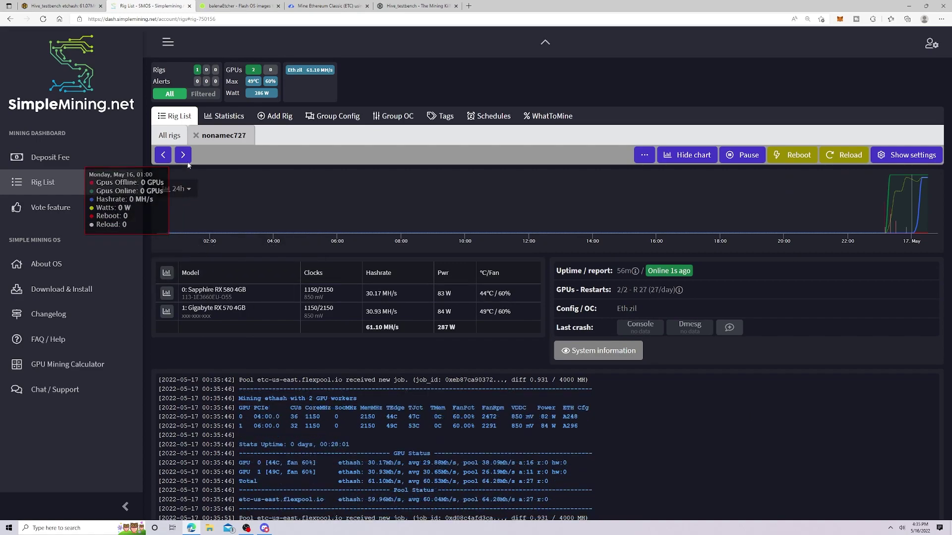
pyautogui.click(197, 136)
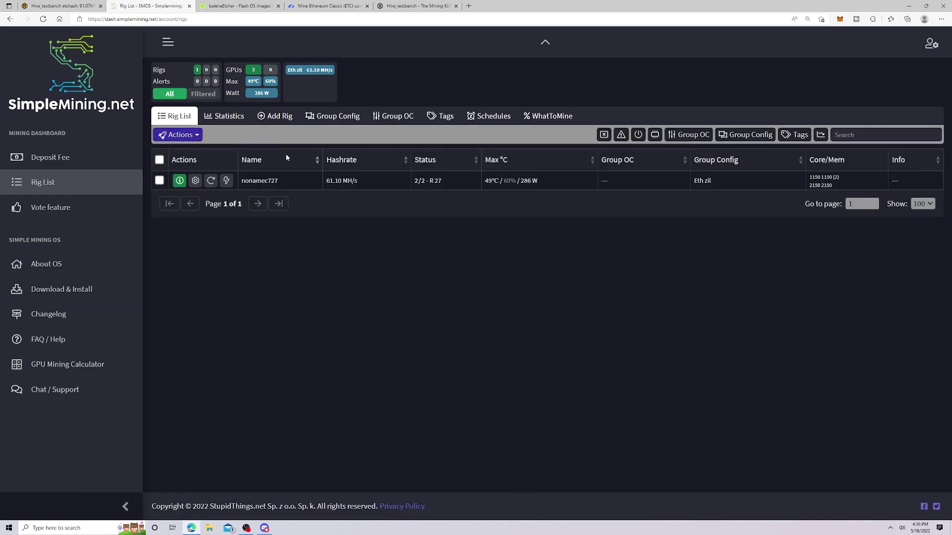
# Show the bulk actions available for rigs in the rig list, and dismiss them without choosing one
pyautogui.click(331, 157)
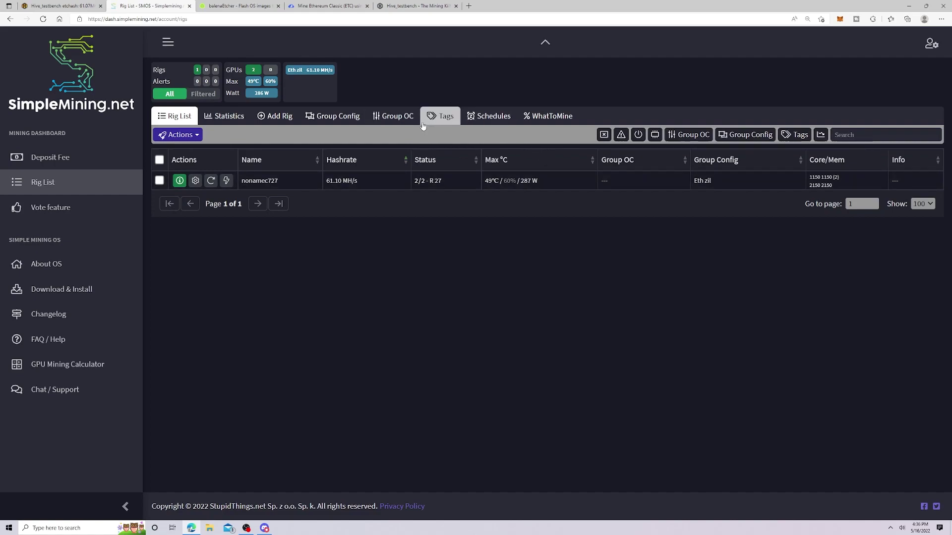
pyautogui.click(179, 135)
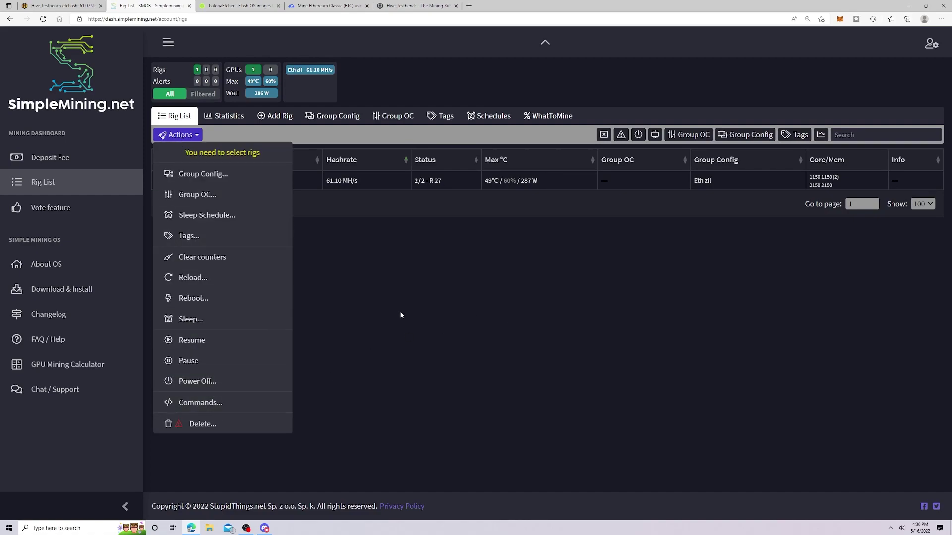
pyautogui.click(337, 327)
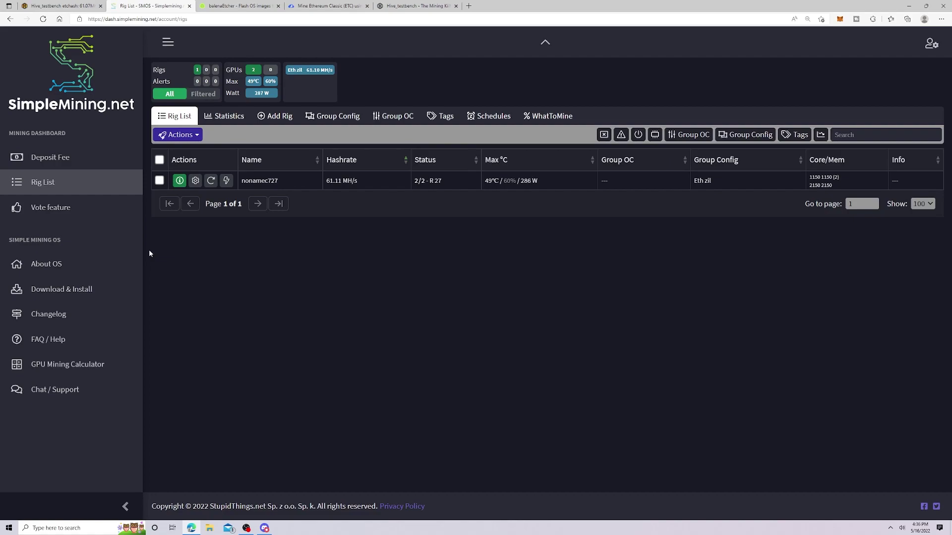
# Check the permission status for adding new rigs, and view the list of group configs with their miner options
pyautogui.click(278, 117)
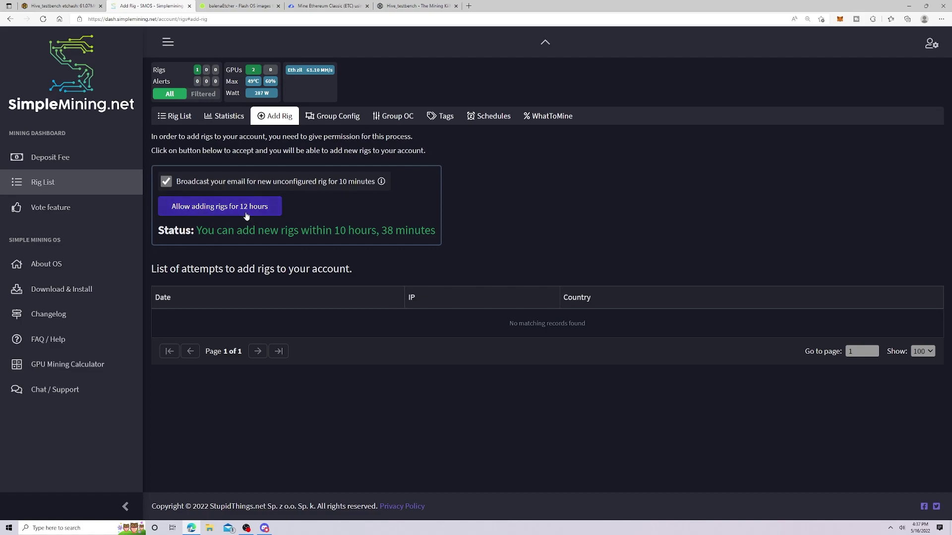
pyautogui.click(187, 123)
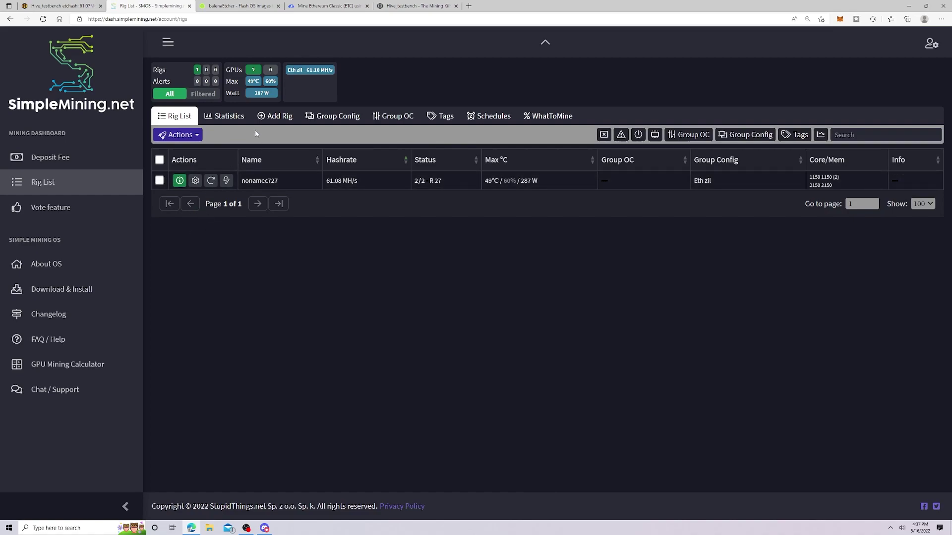
pyautogui.click(332, 116)
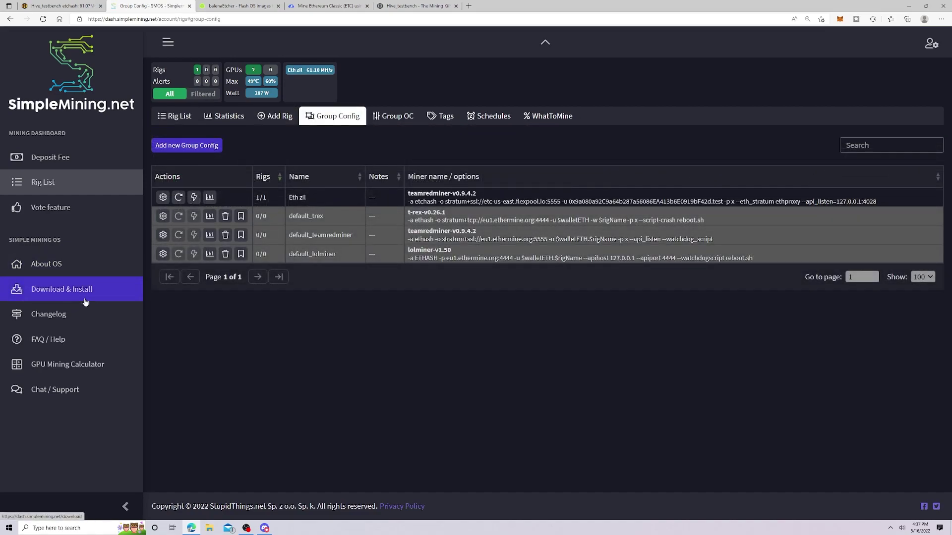
# Review the overclock, target temperature and minimum fan speed values in rig nonamec727's settings, and close them without saving
pyautogui.click(176, 119)
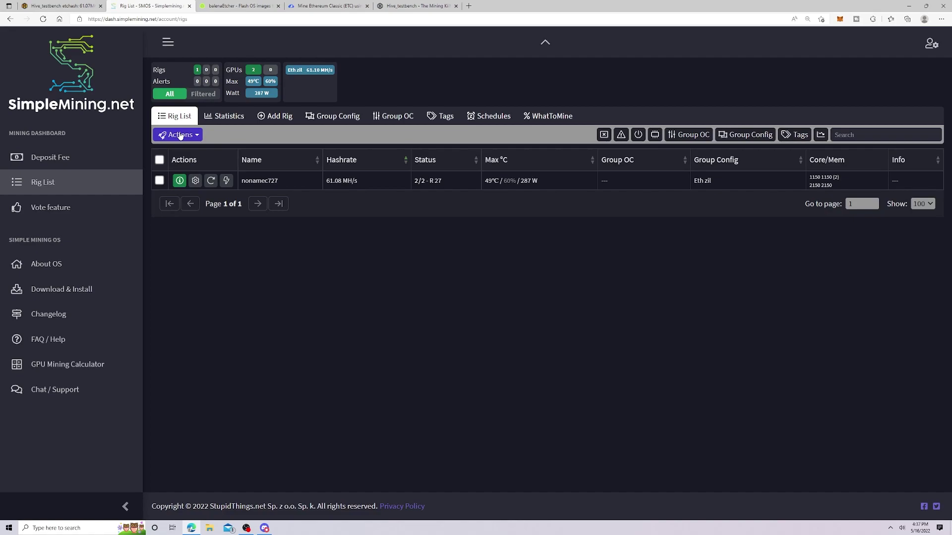
pyautogui.click(195, 180)
pyautogui.scroll(-3, 749, 318)
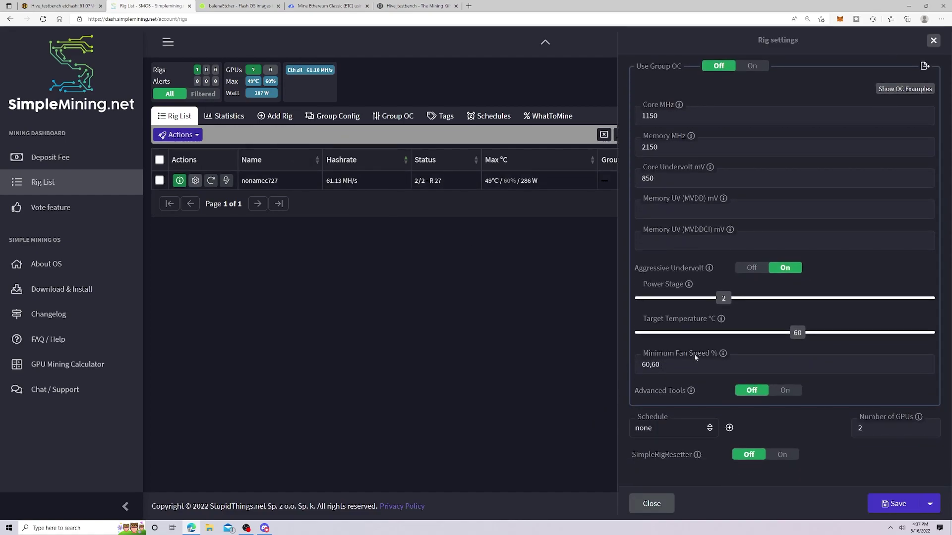
pyautogui.moveTo(723, 353)
pyautogui.click(650, 504)
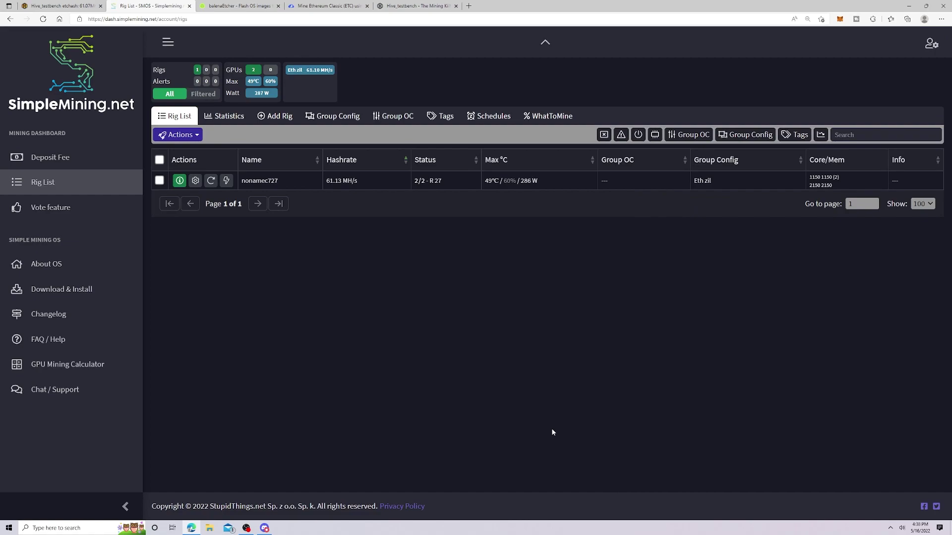